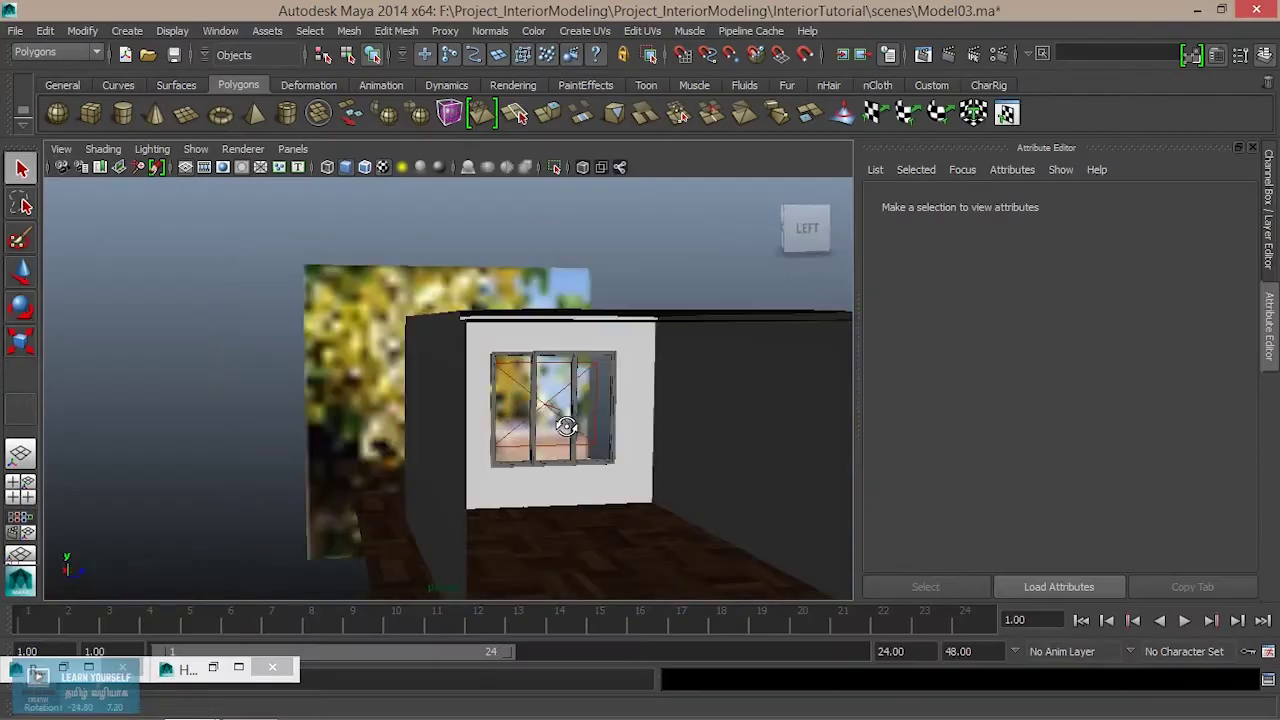
Review the previous render, then orbit out to see the whole room.
mouse_move(563, 423)
alt+mouse_down()
mouse_move(530, 426)
mouse_move(563, 457)
mouse_move(797, 471)
mouse_move(449, 449)
alt+mouse_up()
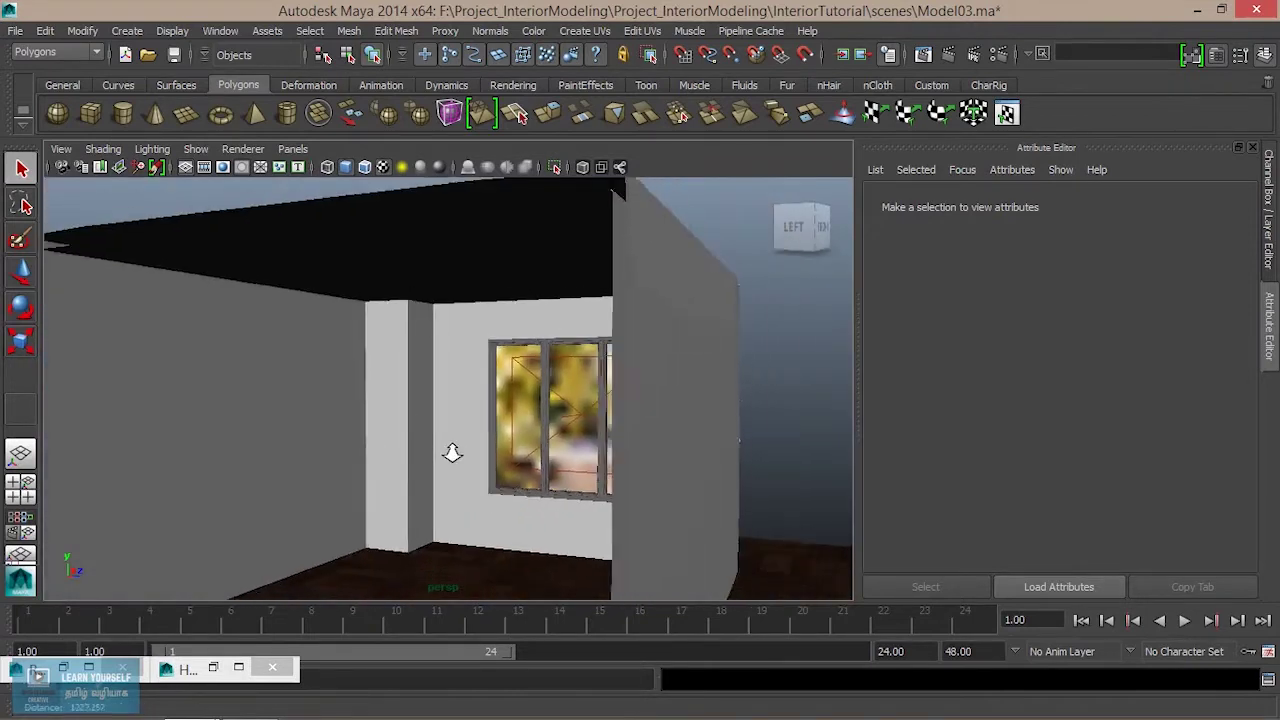
click(924, 58)
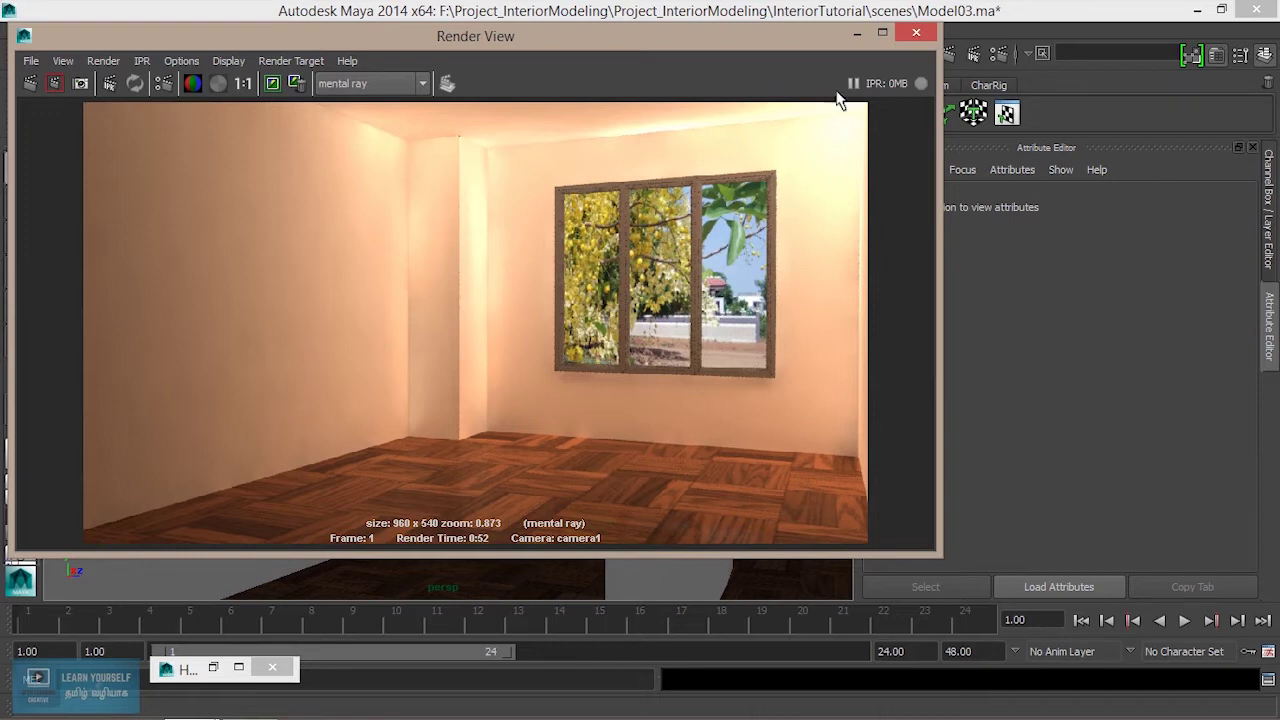
click(857, 34)
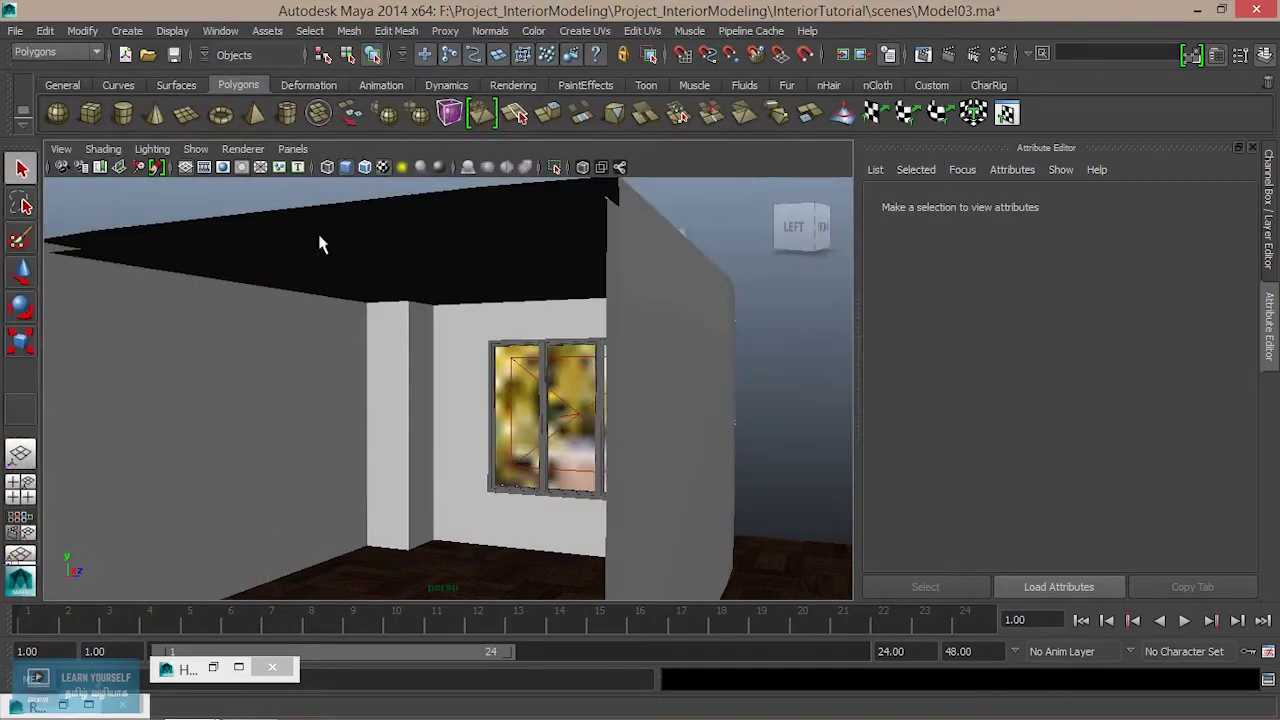
scroll(437, 419, down, 5)
mouse_move(440, 423)
alt+mouse_down()
mouse_move(508, 448)
mouse_move(437, 454)
alt+mouse_up()
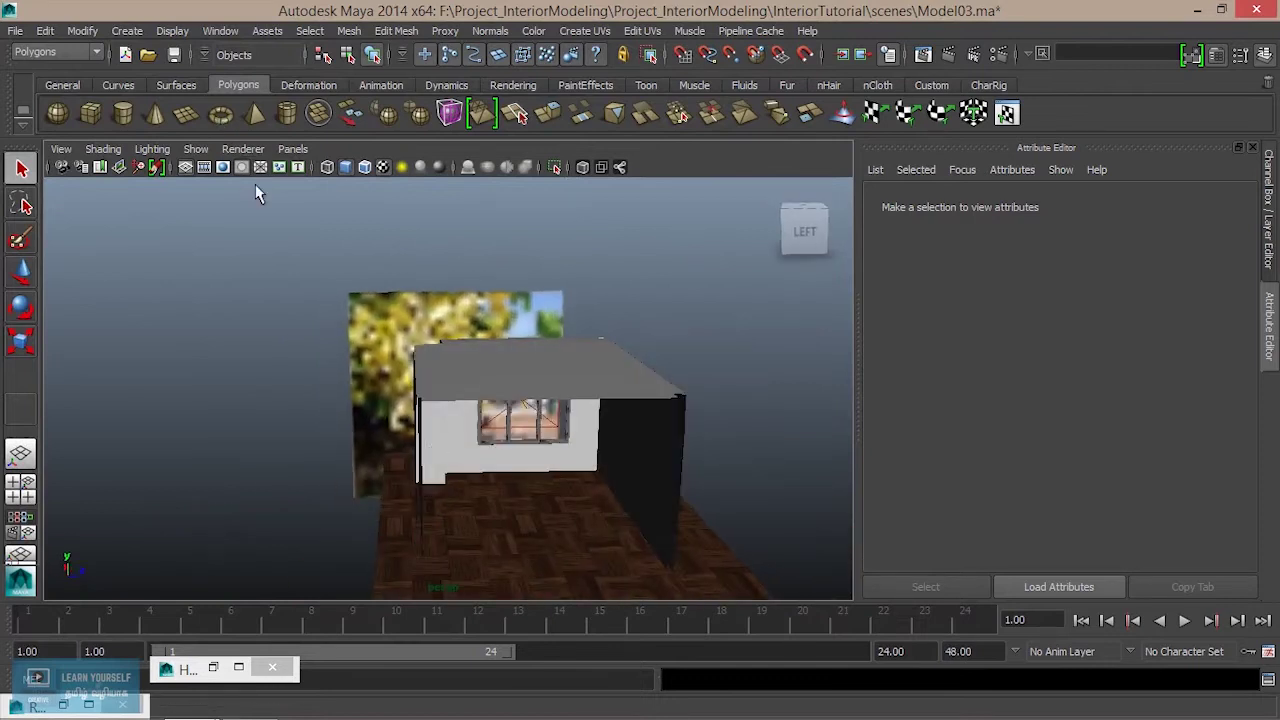
Add a directional light, scale it up, and raise it toward the window.
click(120, 31)
mouse_move(150, 111)
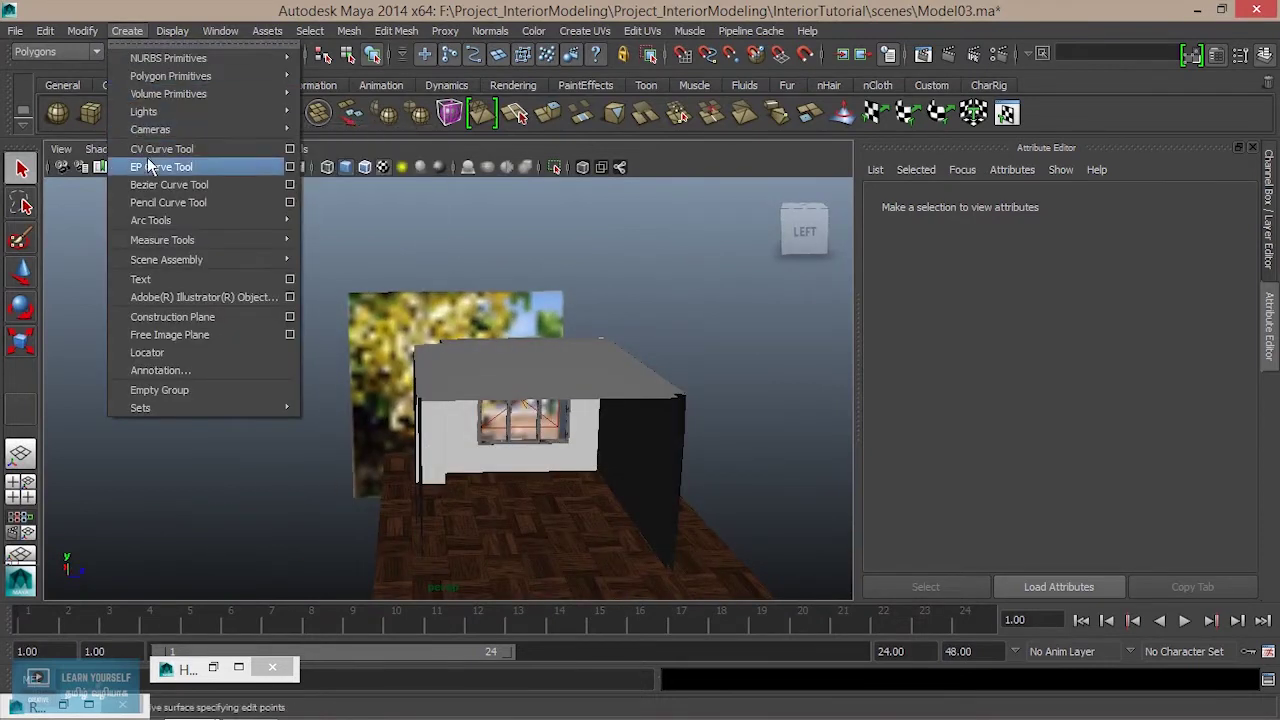
click(350, 140)
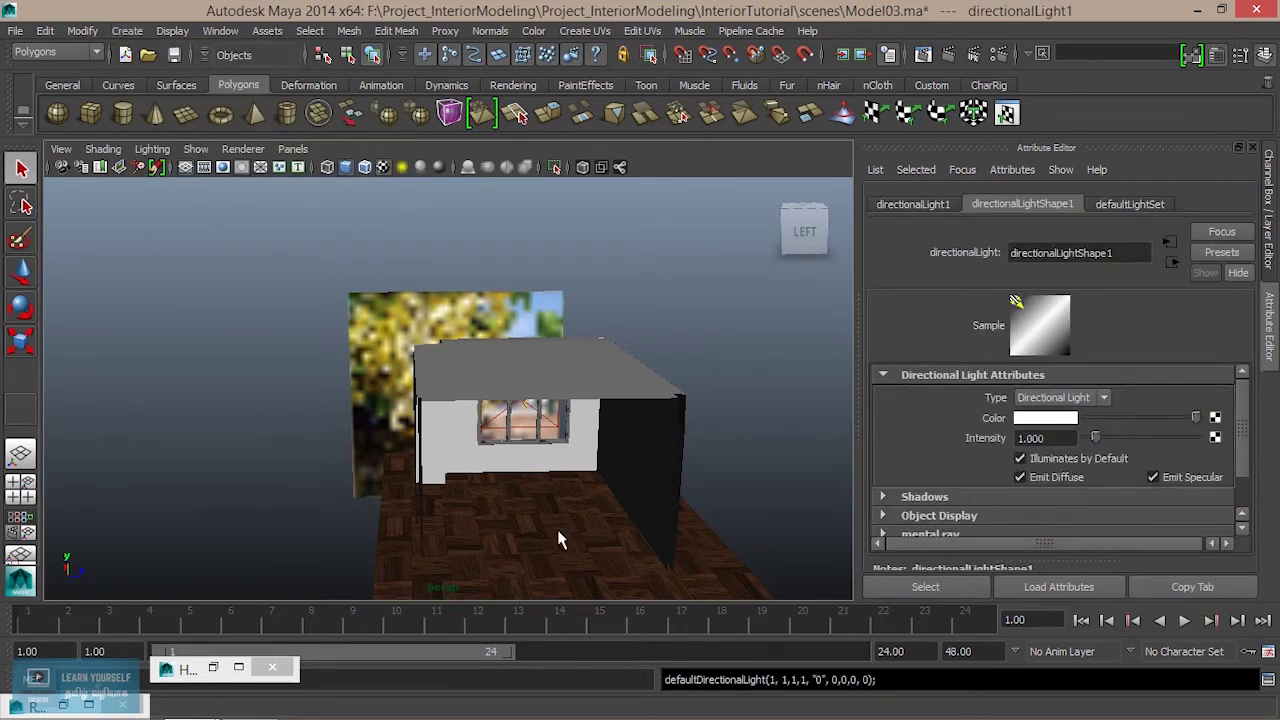
key(r)
drag(538, 518, 592, 542)
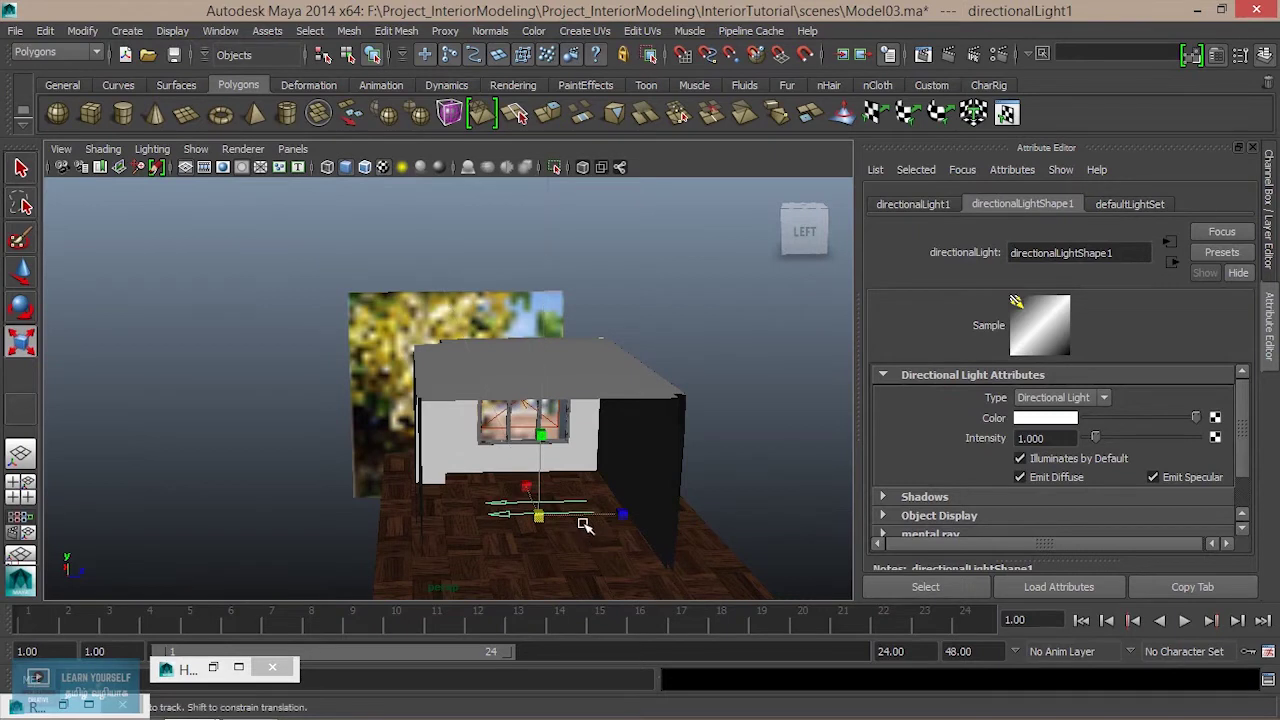
scroll(578, 495, up, 1)
scroll(510, 480, up, 3)
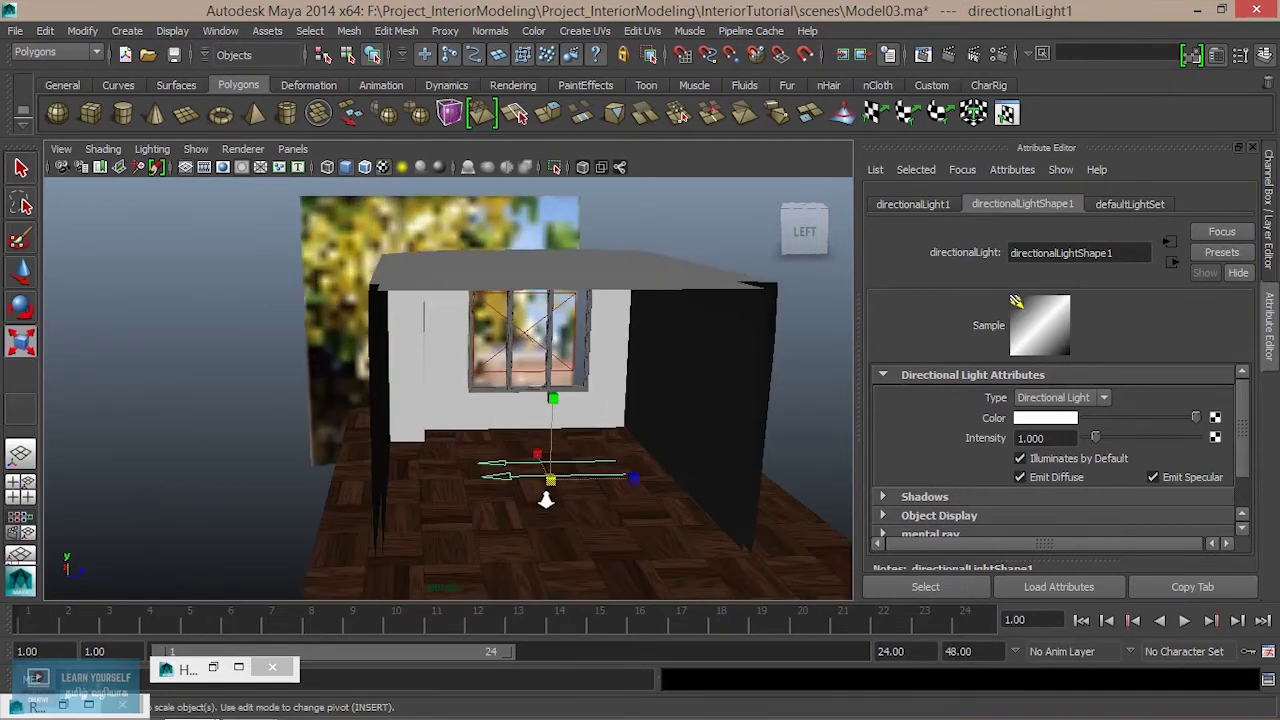
key(w)
mouse_move(551, 418)
mouse_down()
mouse_move(550, 378)
mouse_move(550, 398)
mouse_up()
Rotate the directional light so it tilts down toward the floor.
mouse_move(492, 497)
alt+mouse_down()
mouse_move(686, 506)
mouse_move(471, 514)
mouse_move(486, 500)
alt+mouse_up()
scroll(464, 489, up, 2)
key(e)
drag(612, 423, 503, 442)
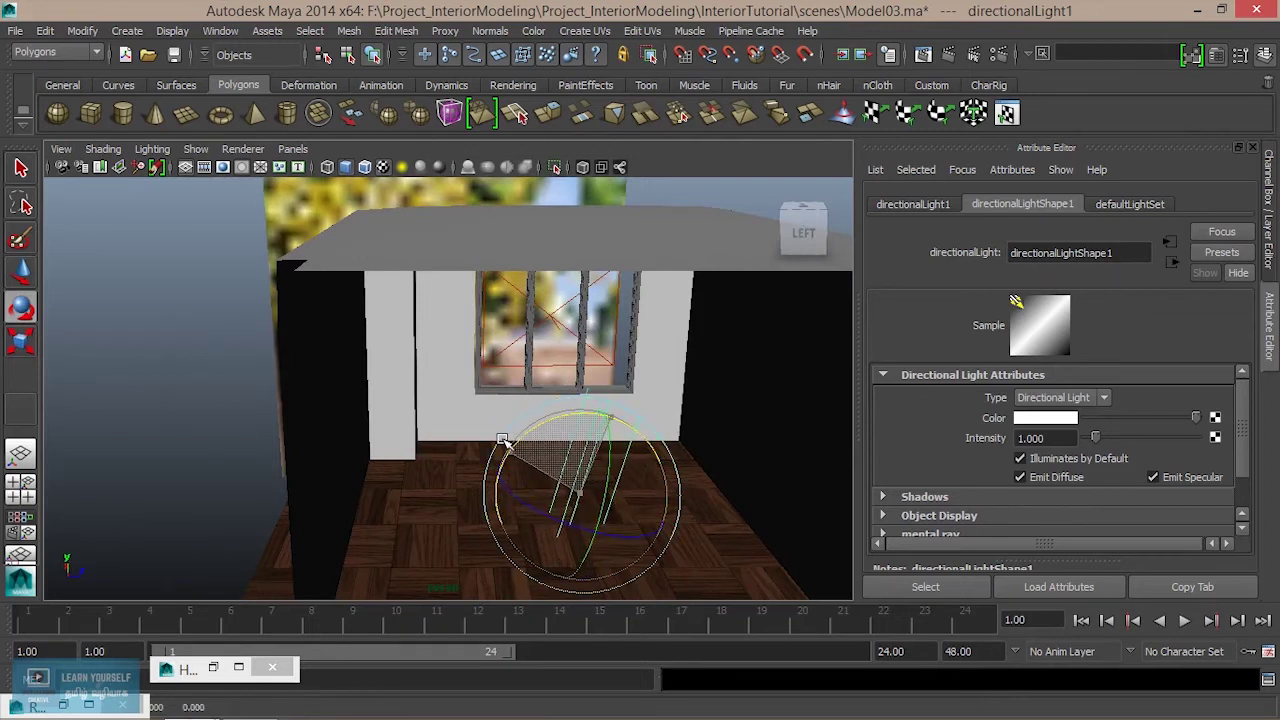
drag(503, 442, 517, 491)
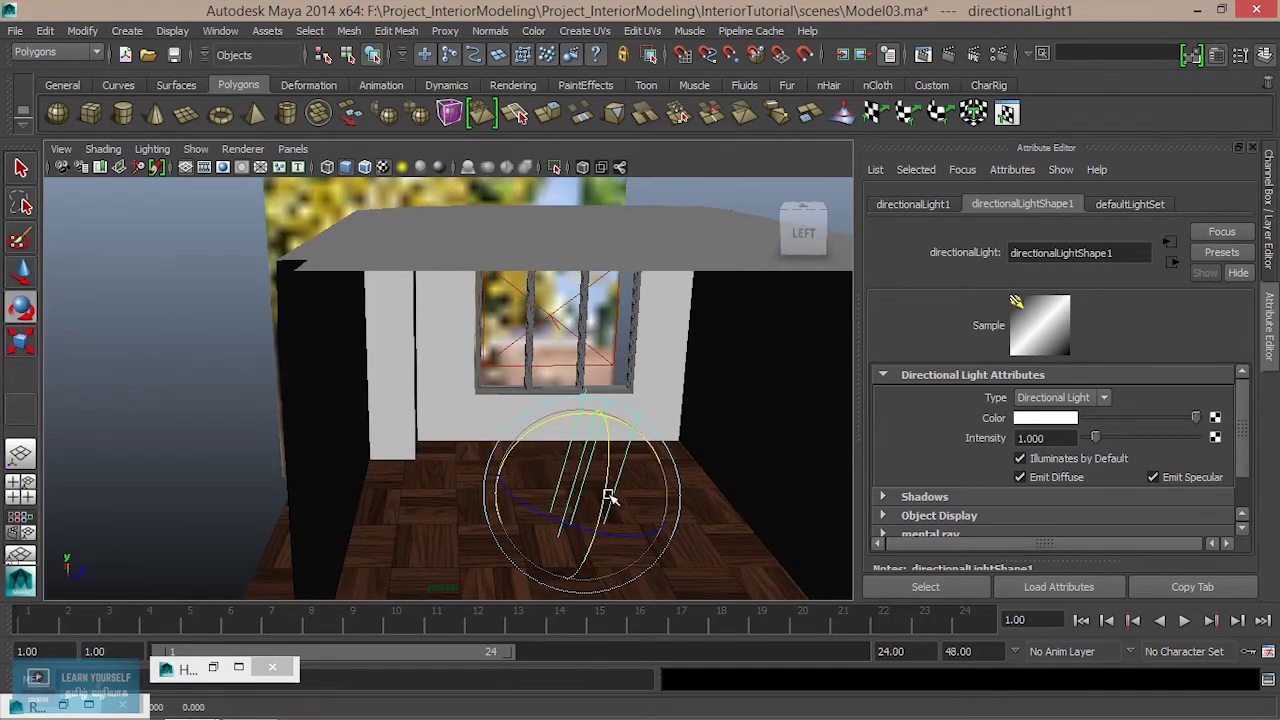
drag(605, 484, 603, 434)
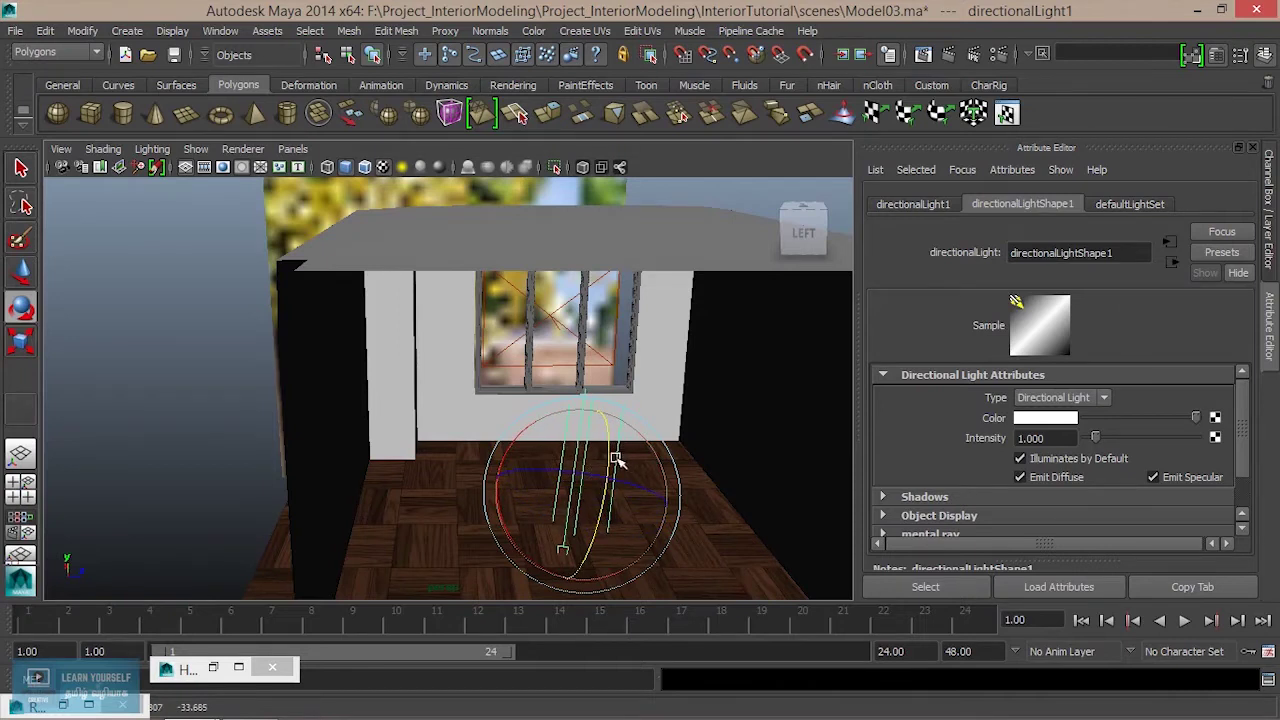
drag(610, 458, 522, 456)
mouse_move(651, 471)
alt+mouse_down()
mouse_move(547, 469)
mouse_move(586, 466)
alt+mouse_up()
alt+drag(466, 471, 757, 491)
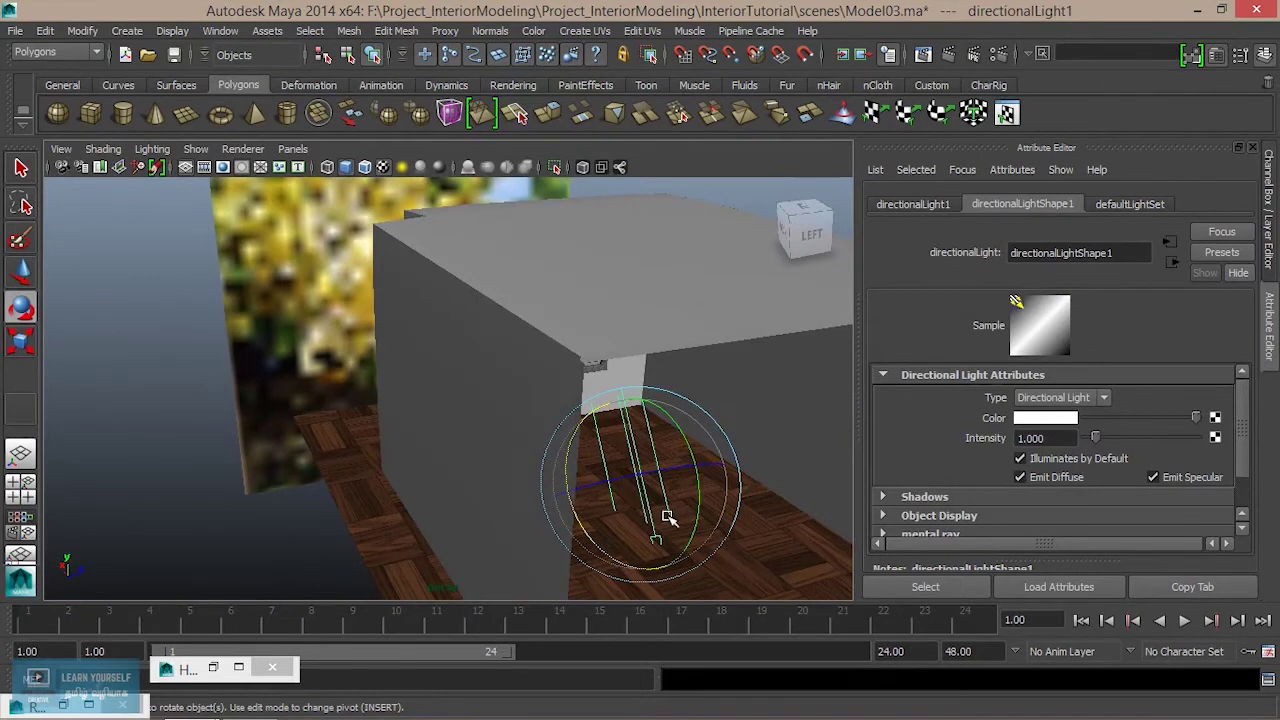
alt+drag(667, 517, 609, 514)
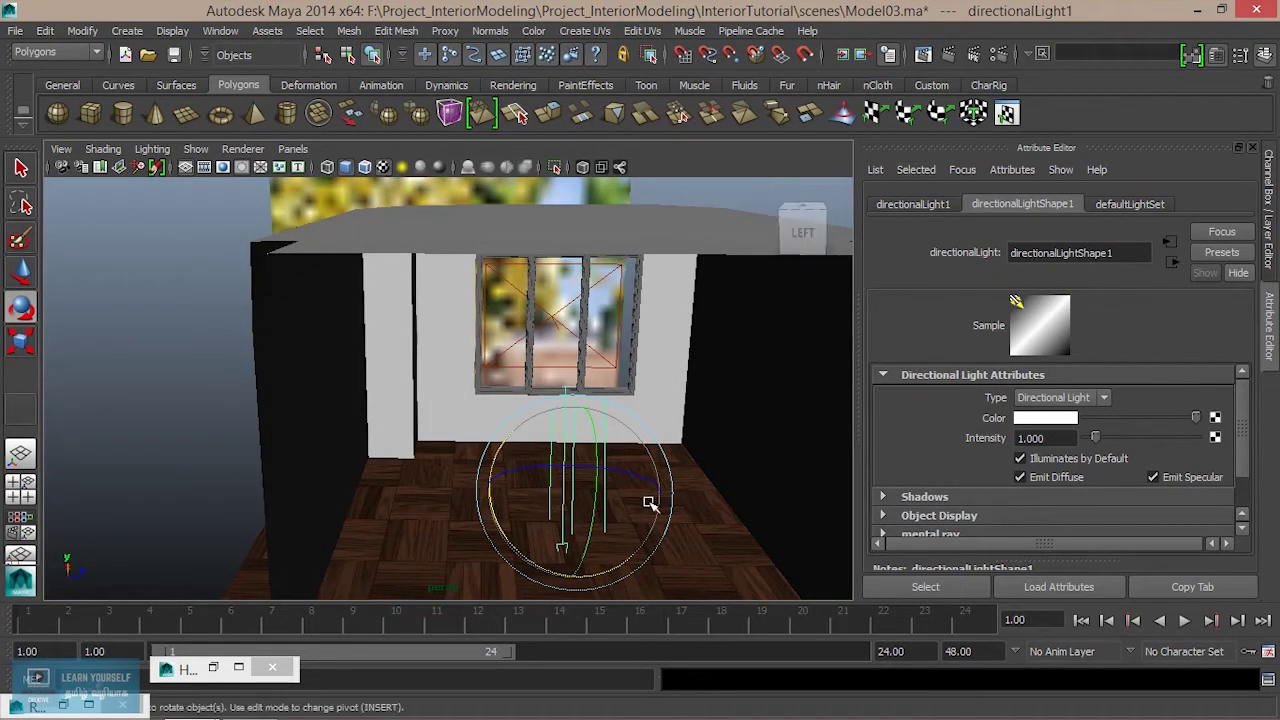
Turn on Use Ray Trace Shadows in the light's Shadows settings.
scroll(960, 449, down, 2)
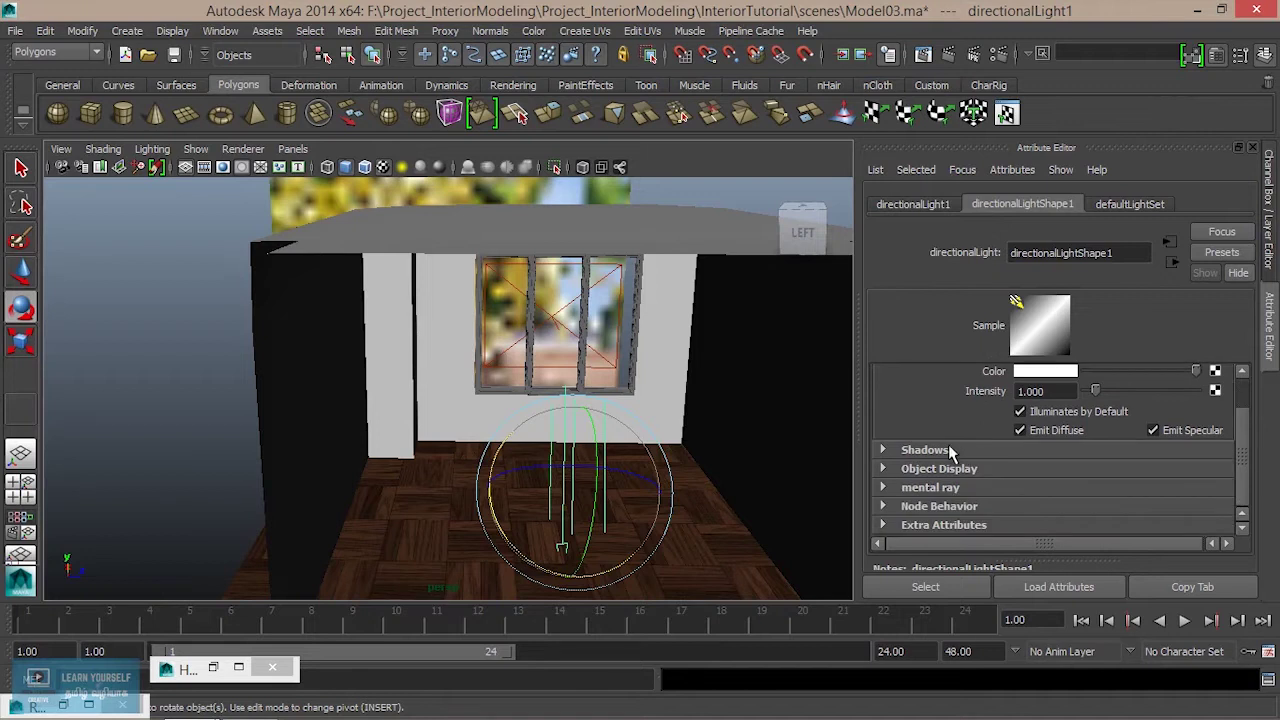
click(924, 450)
scroll(1000, 470, down, 5)
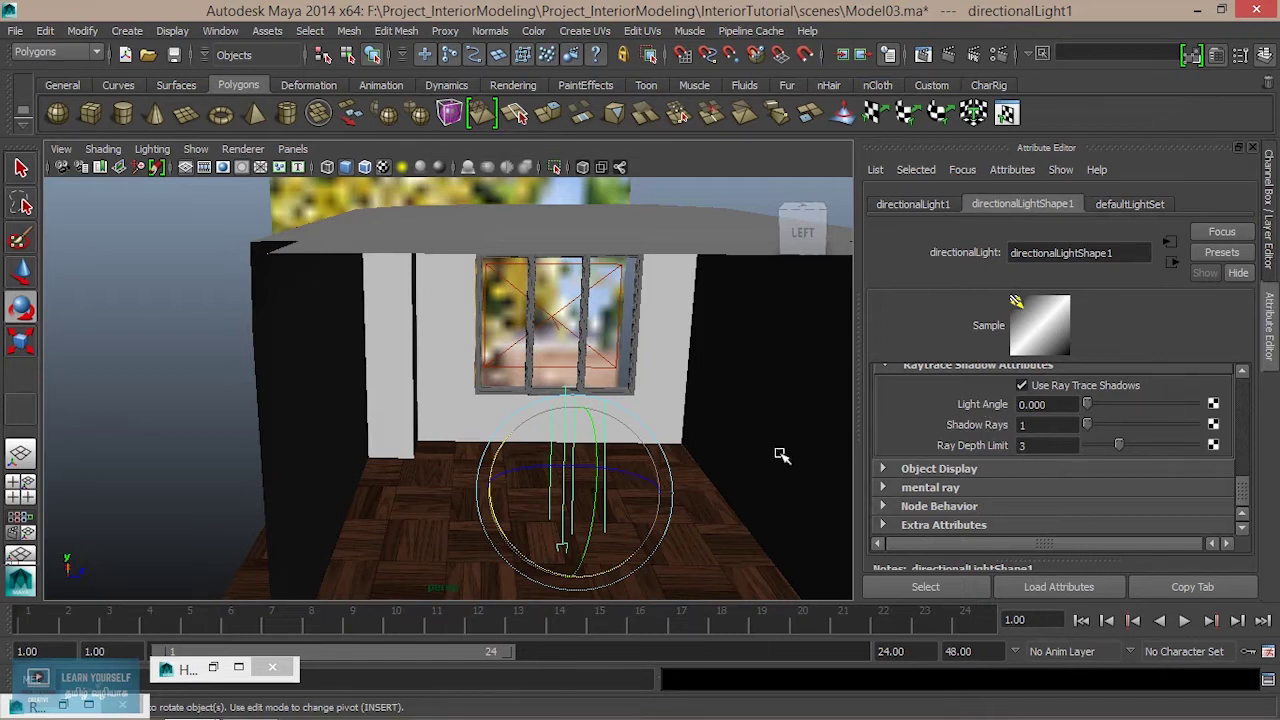
alt+drag(583, 522, 584, 526)
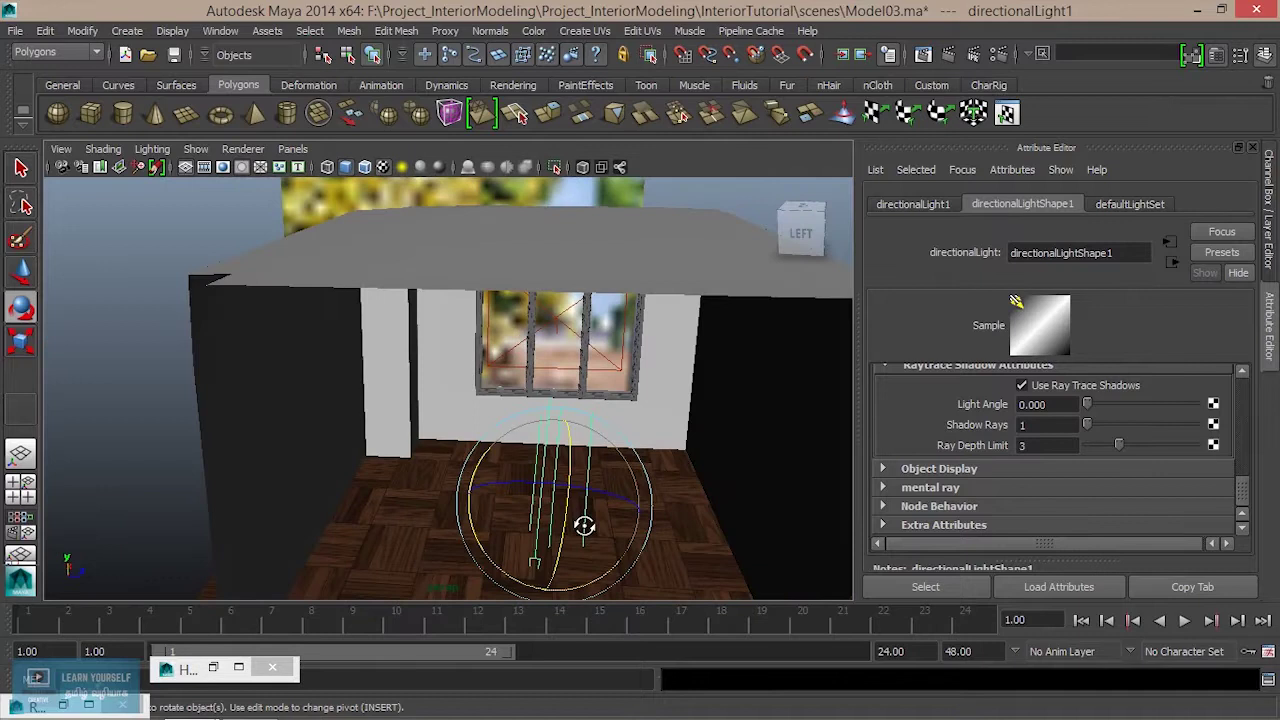
mouse_move(802, 232)
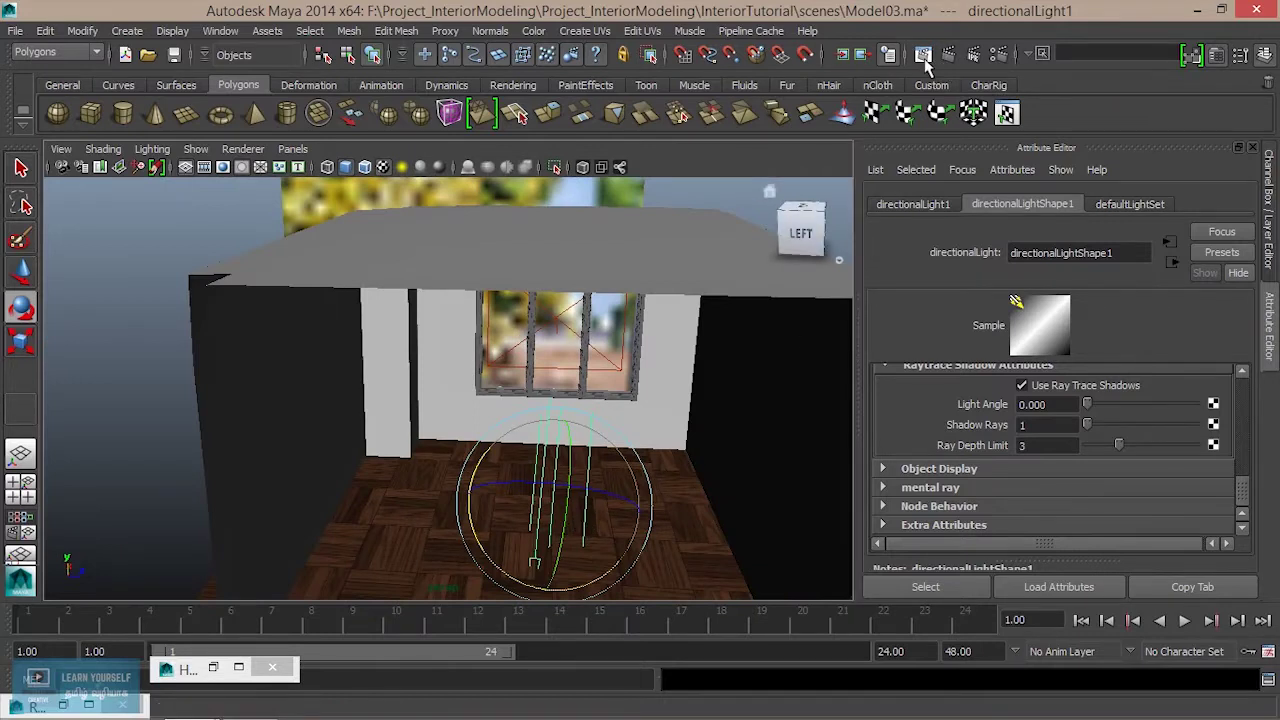
click(925, 60)
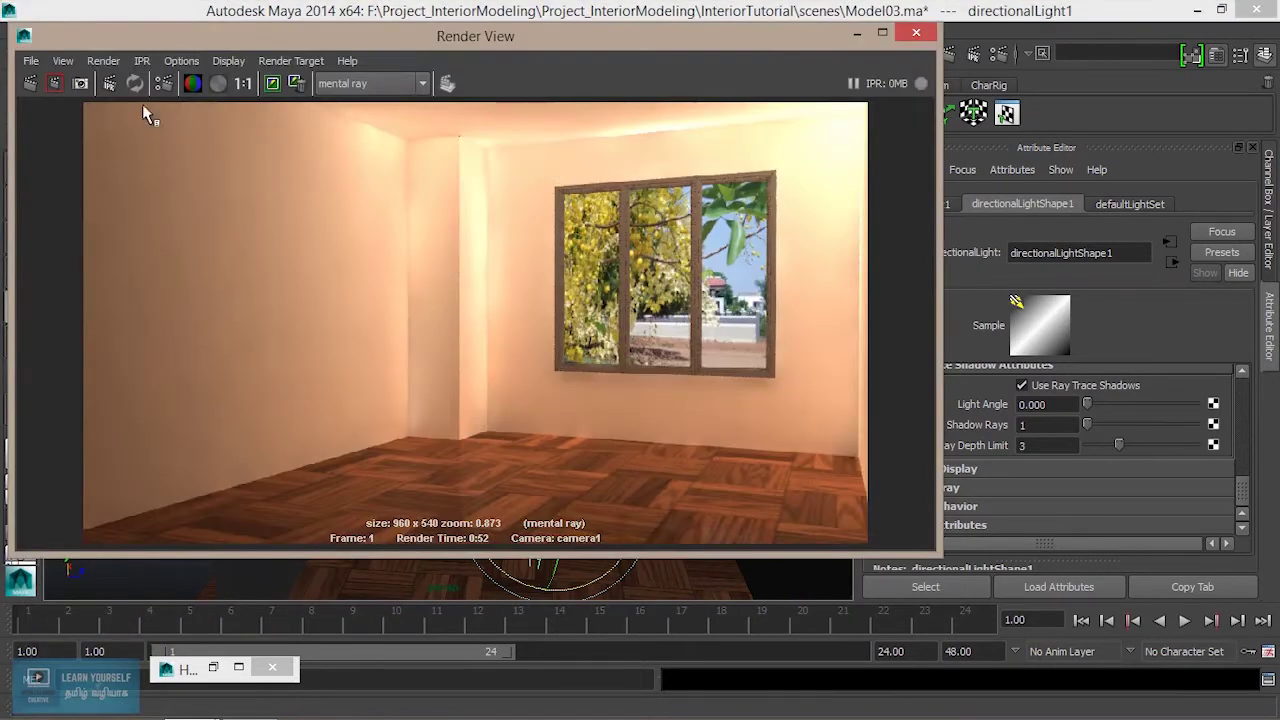
Keep the old render, re-render the room, and zoom in on the floor's sunlight streaks.
click(272, 84)
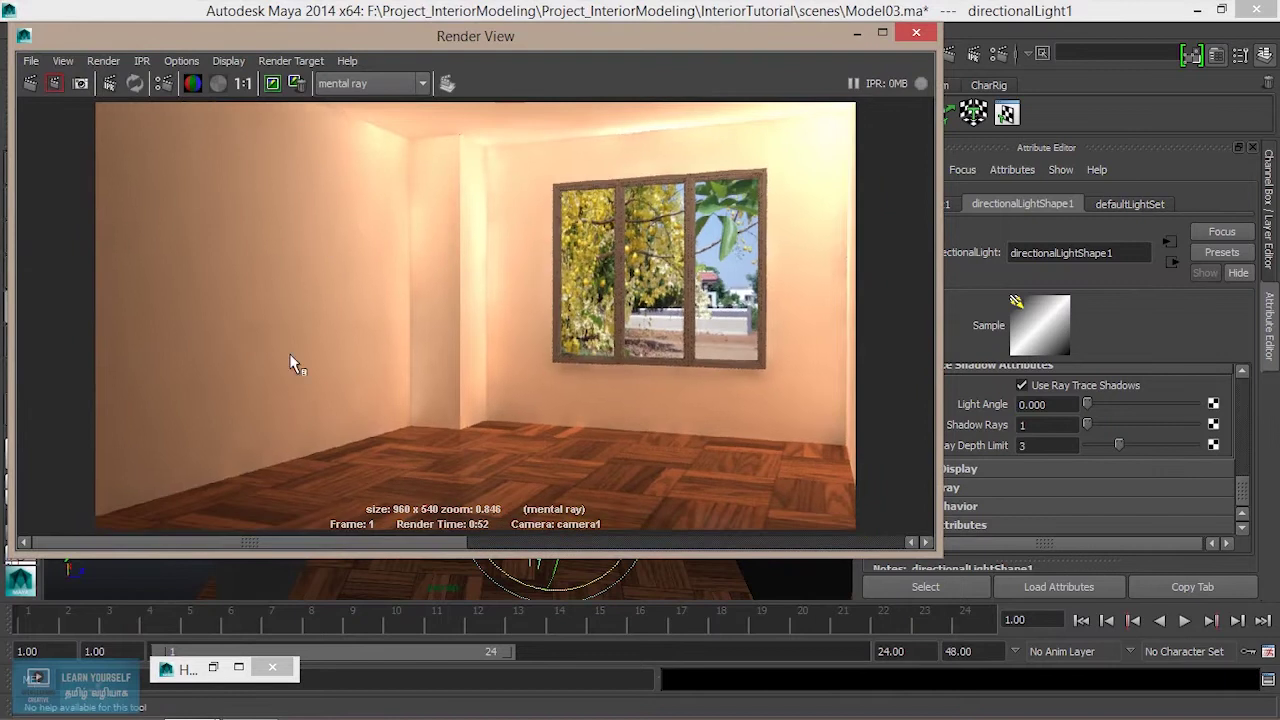
click(29, 87)
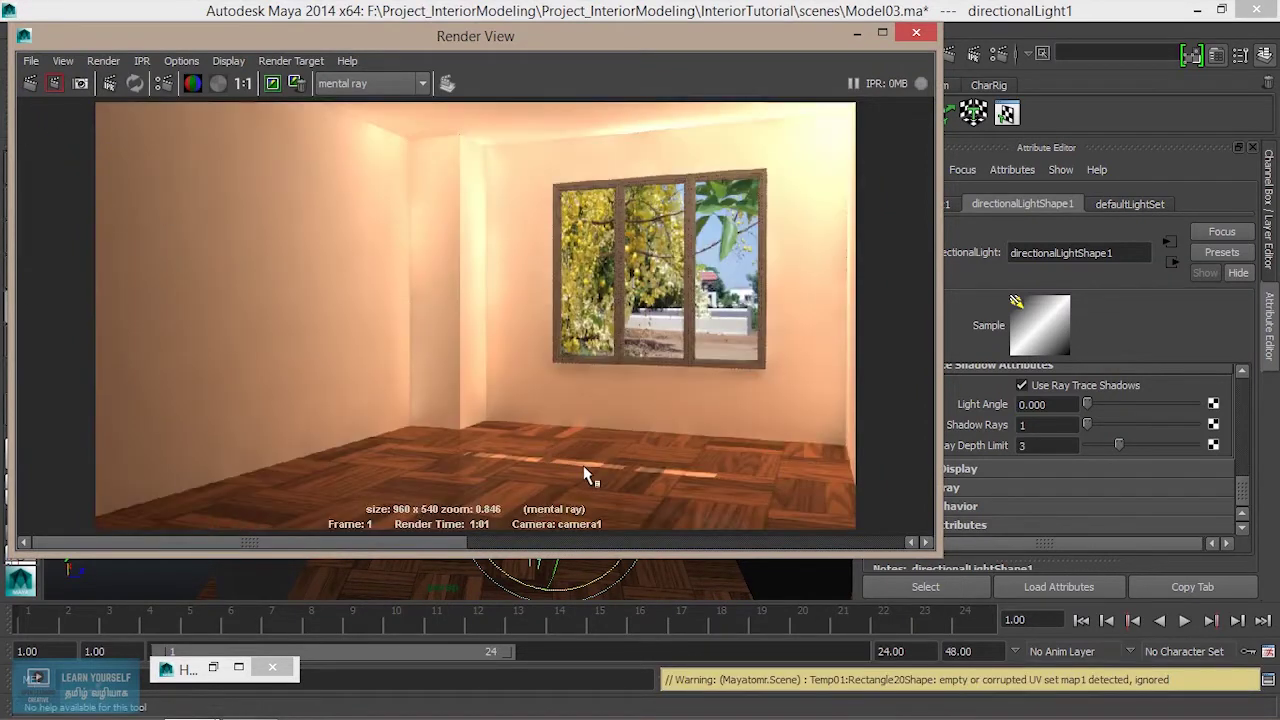
scroll(646, 472, up, 3)
alt+middle_drag(646, 503, 510, 315)
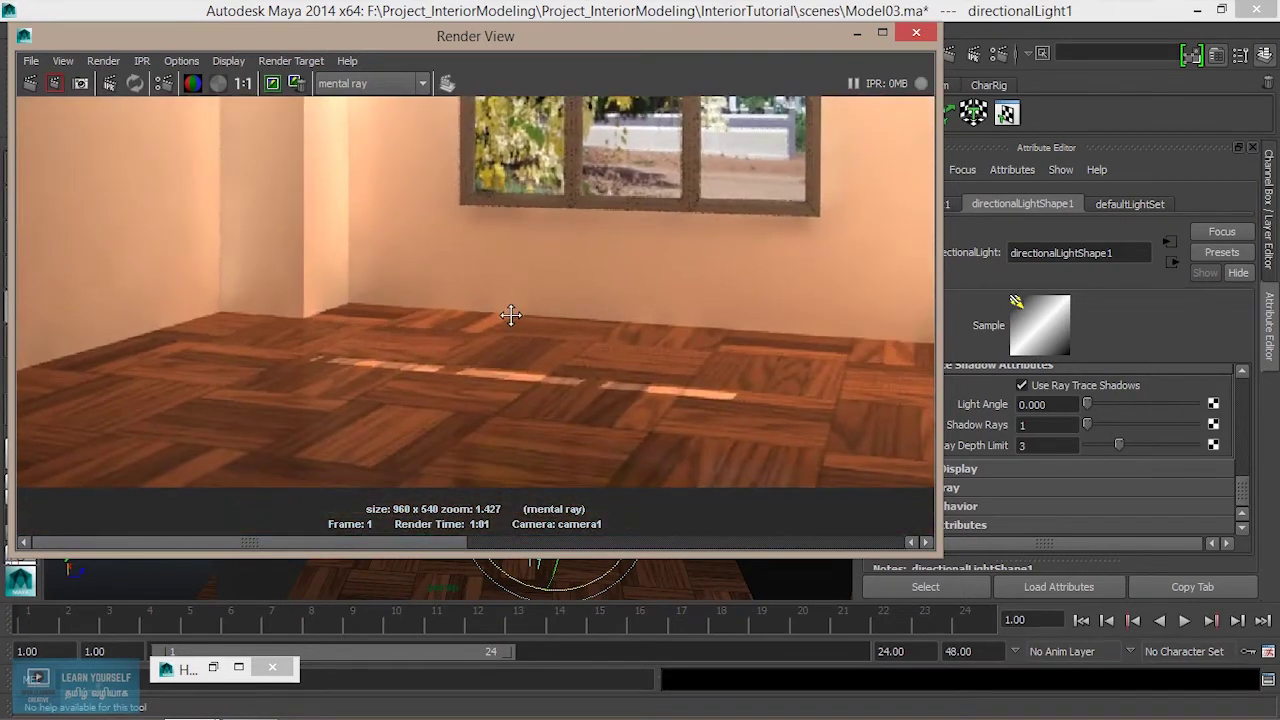
scroll(600, 417, down, 2)
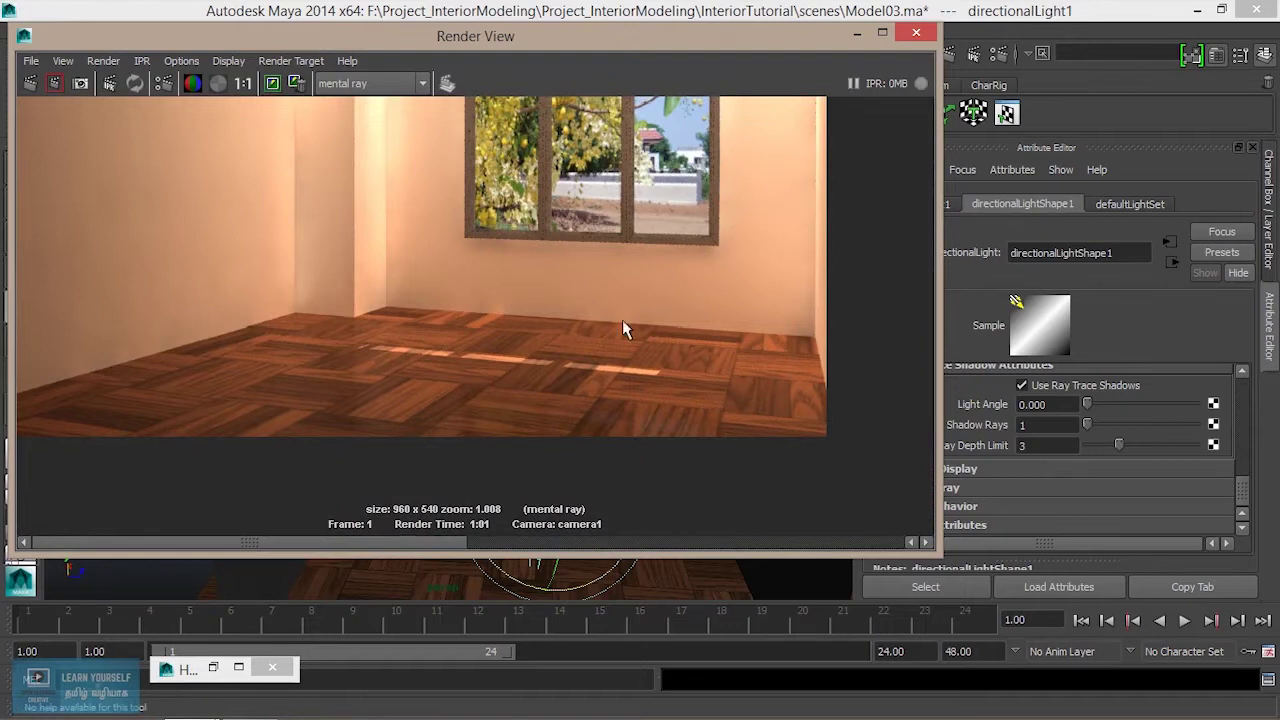
click(857, 36)
alt+drag(420, 440, 534, 443)
Rotate the directional light to aim more steeply through the window at the floor.
alt+right_drag(534, 443, 634, 491)
alt+drag(634, 491, 611, 491)
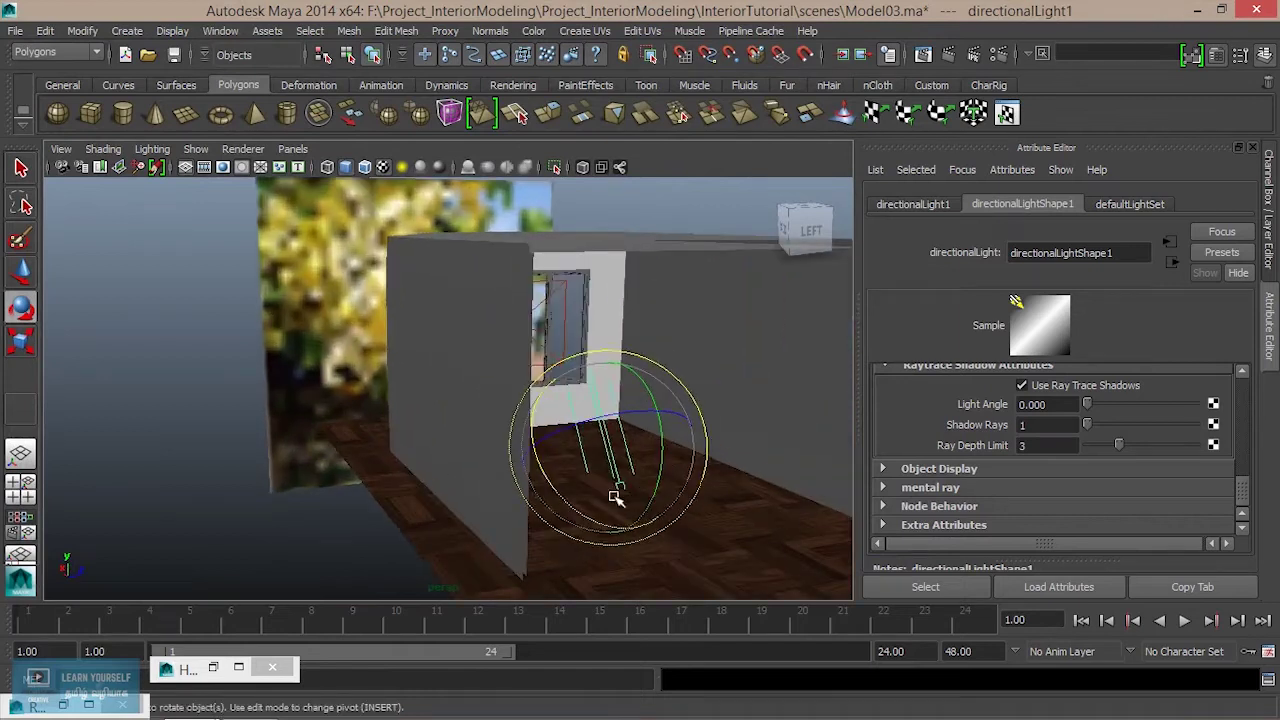
alt+middle_drag(611, 491, 468, 460)
mouse_move(468, 460)
alt+mouse_down()
mouse_move(423, 471)
mouse_move(457, 486)
mouse_move(651, 477)
mouse_move(520, 460)
mouse_move(514, 417)
mouse_move(400, 389)
mouse_move(322, 389)
alt+mouse_up()
key(w)
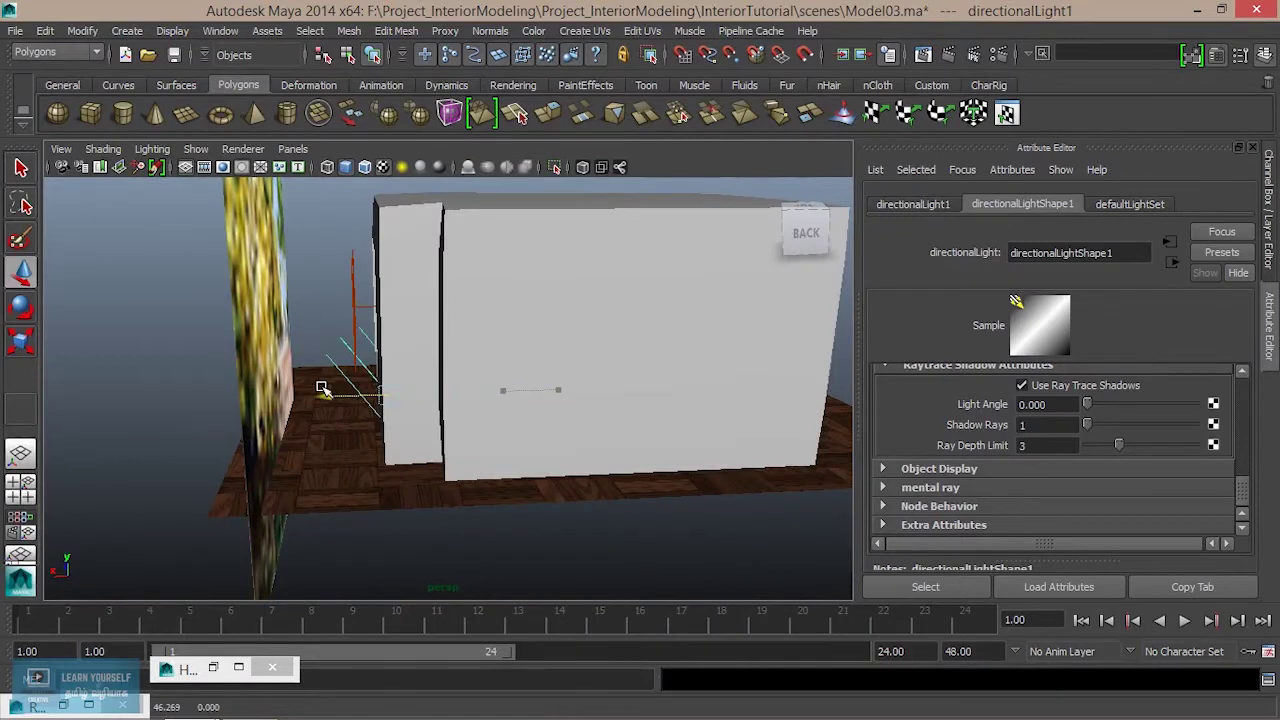
key(r)
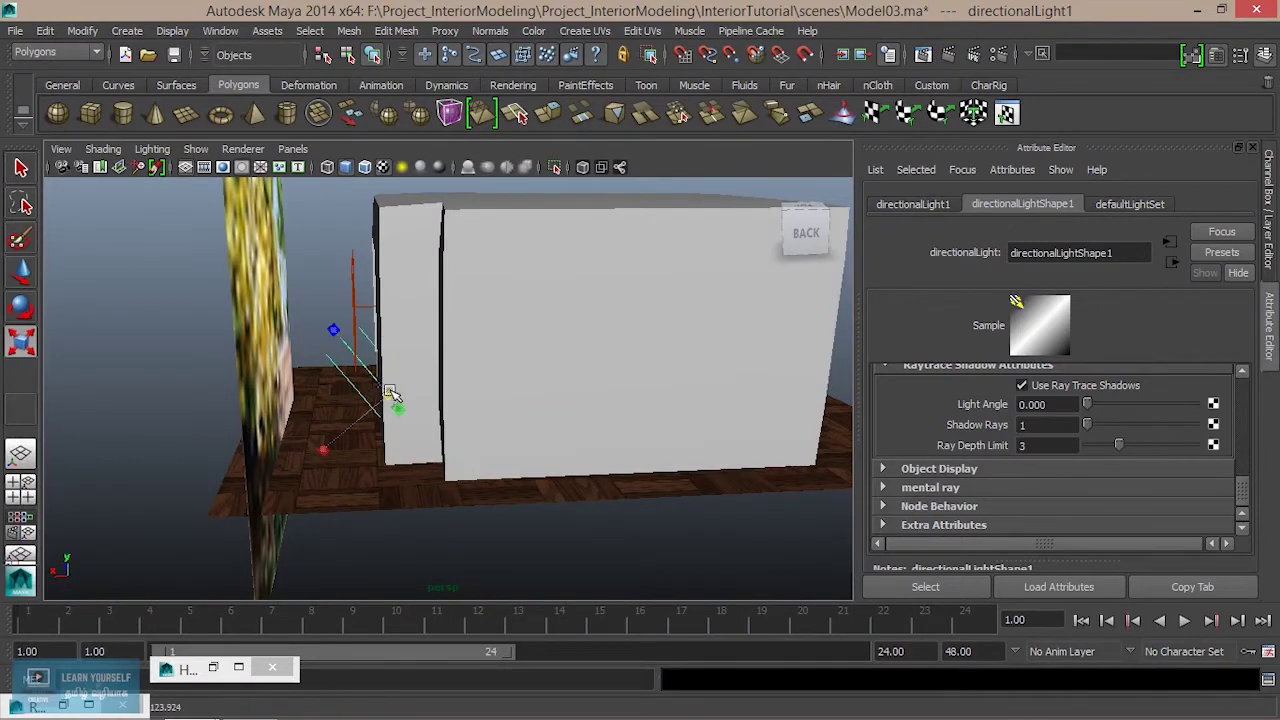
mouse_move(467, 415)
alt+mouse_down()
mouse_move(220, 403)
mouse_move(541, 456)
mouse_move(500, 383)
mouse_move(563, 389)
alt+mouse_up()
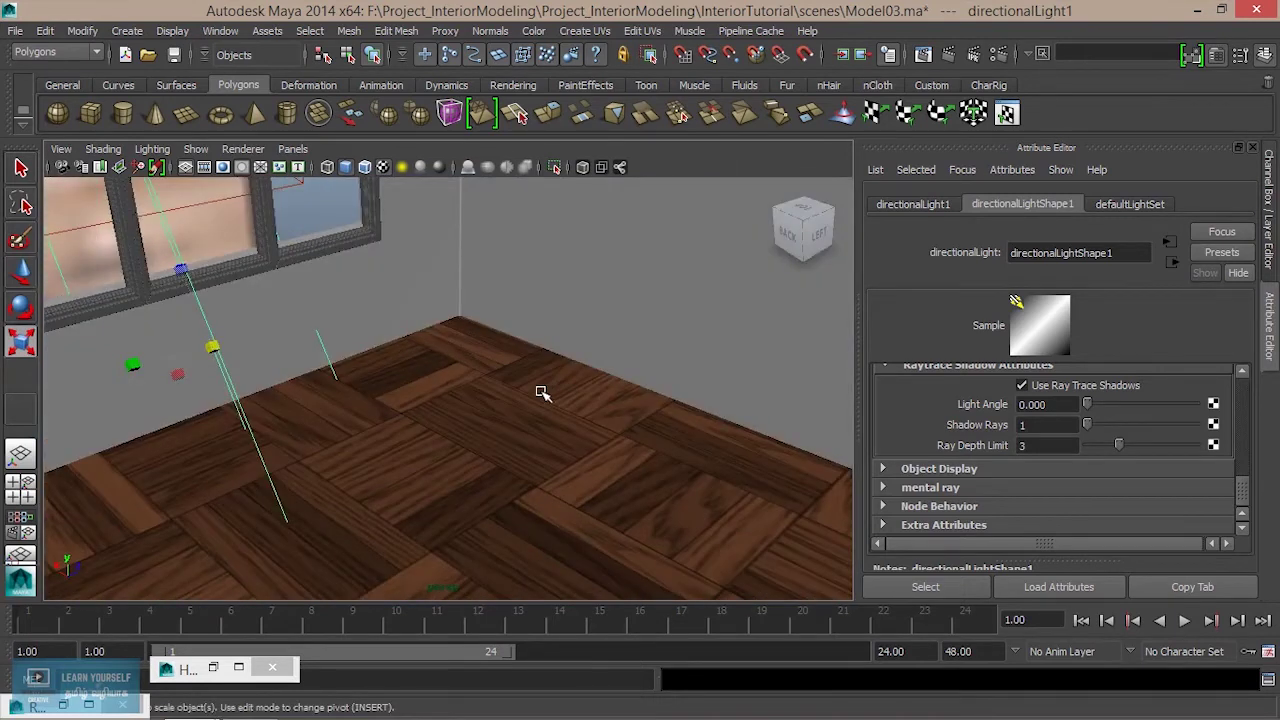
key(e)
drag(243, 292, 229, 287)
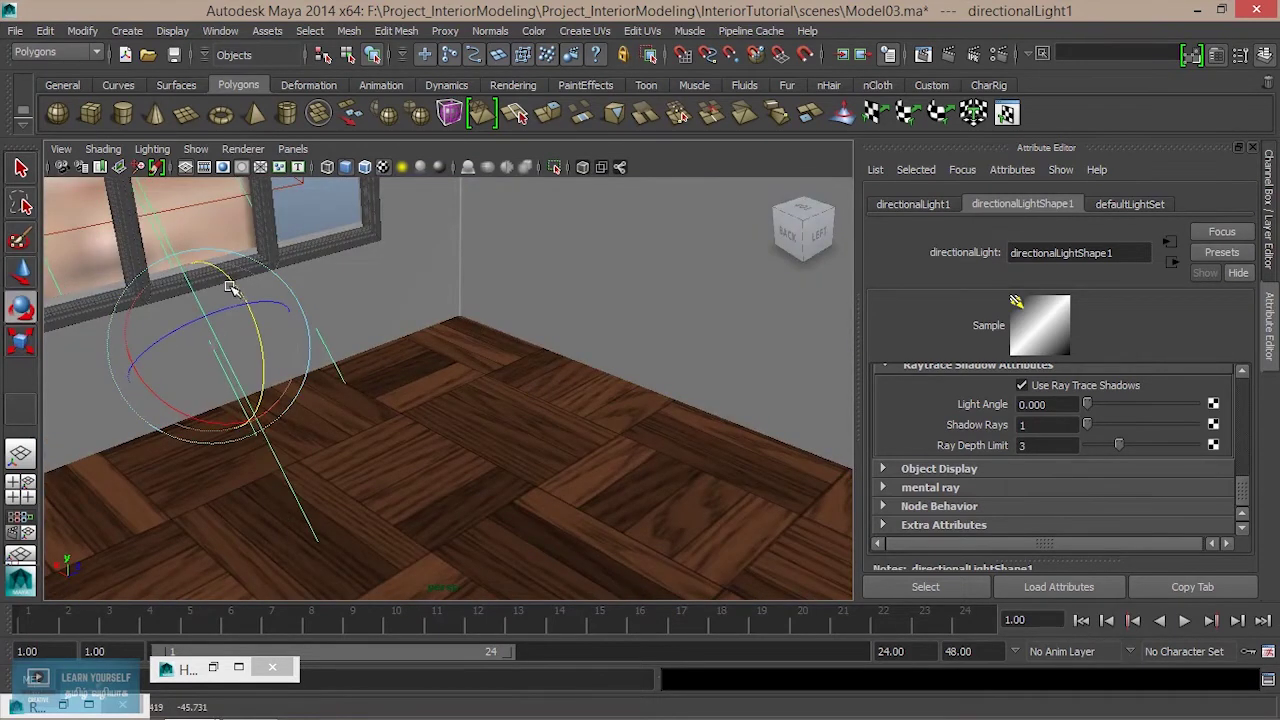
mouse_move(585, 456)
alt+mouse_down()
mouse_move(509, 457)
mouse_move(417, 417)
mouse_move(530, 440)
mouse_move(377, 423)
alt+mouse_up()
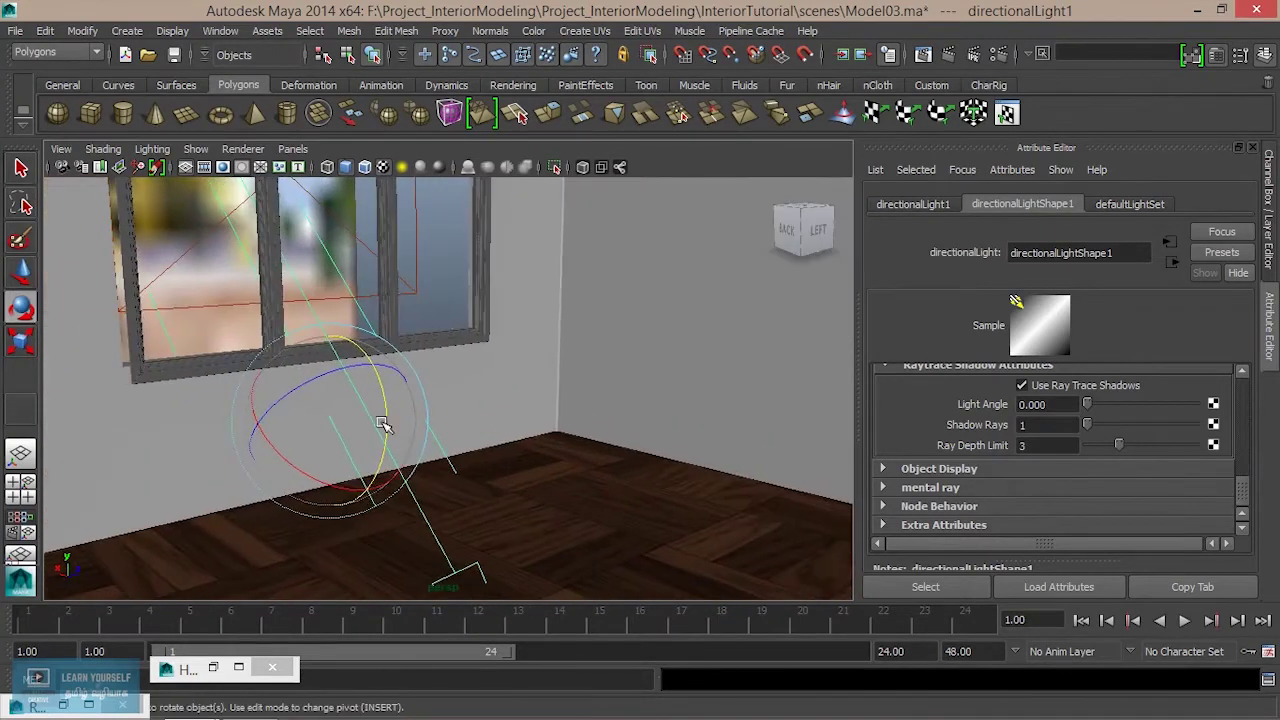
key(ctrl+1)
key(ctrl+1)
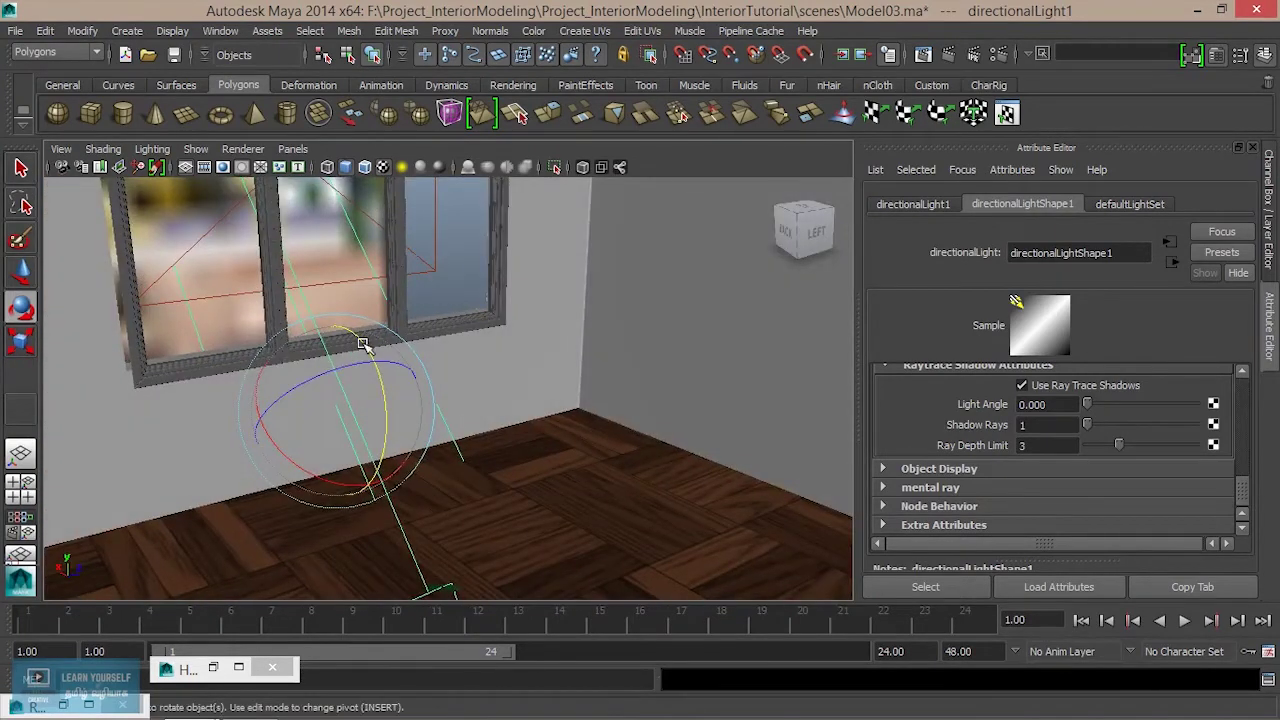
mouse_move(360, 343)
alt+mouse_down()
mouse_move(350, 429)
mouse_move(334, 423)
alt+mouse_up()
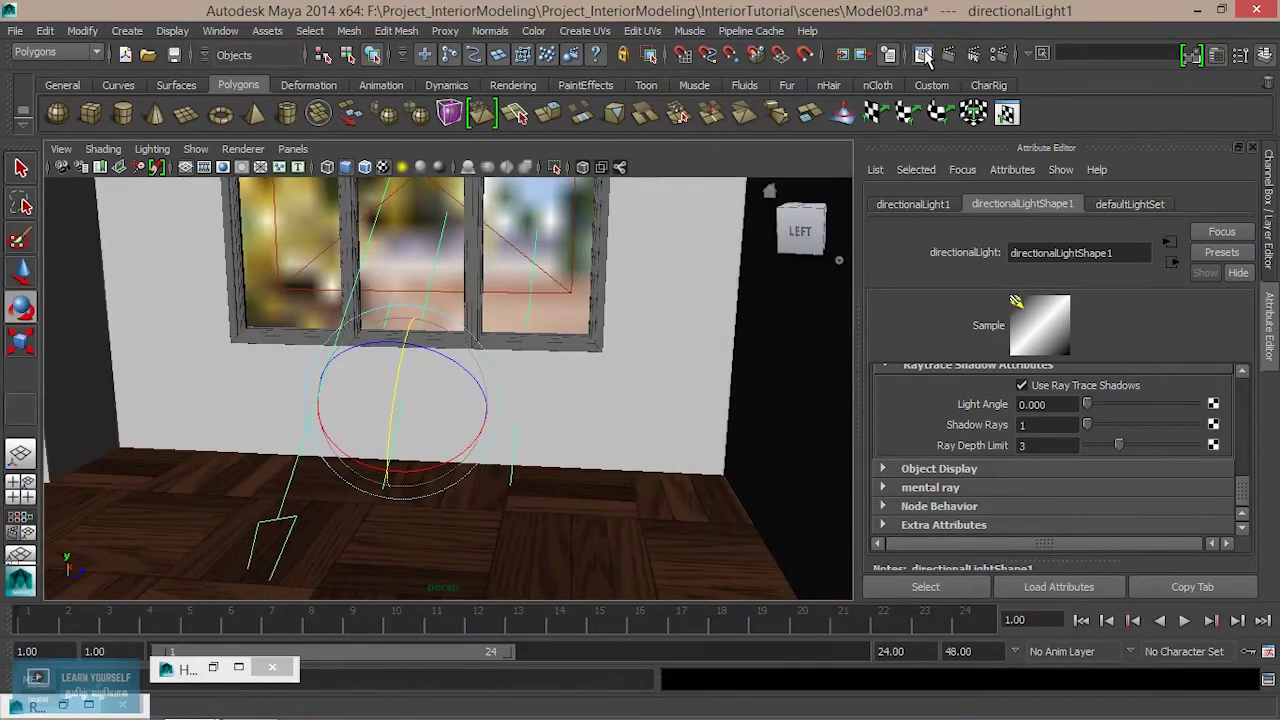
Keep the last render, re-render the room, compare the stored images, and return to the viewport.
click(923, 55)
drag(516, 46, 739, 113)
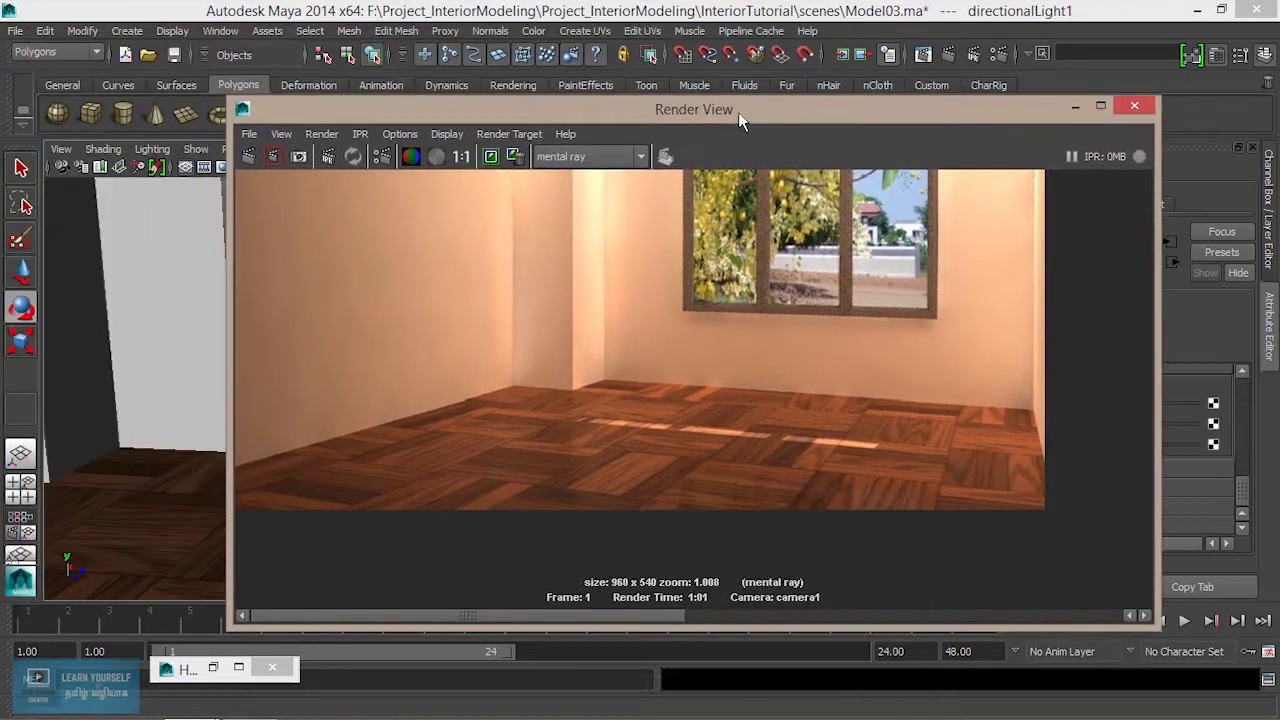
click(492, 160)
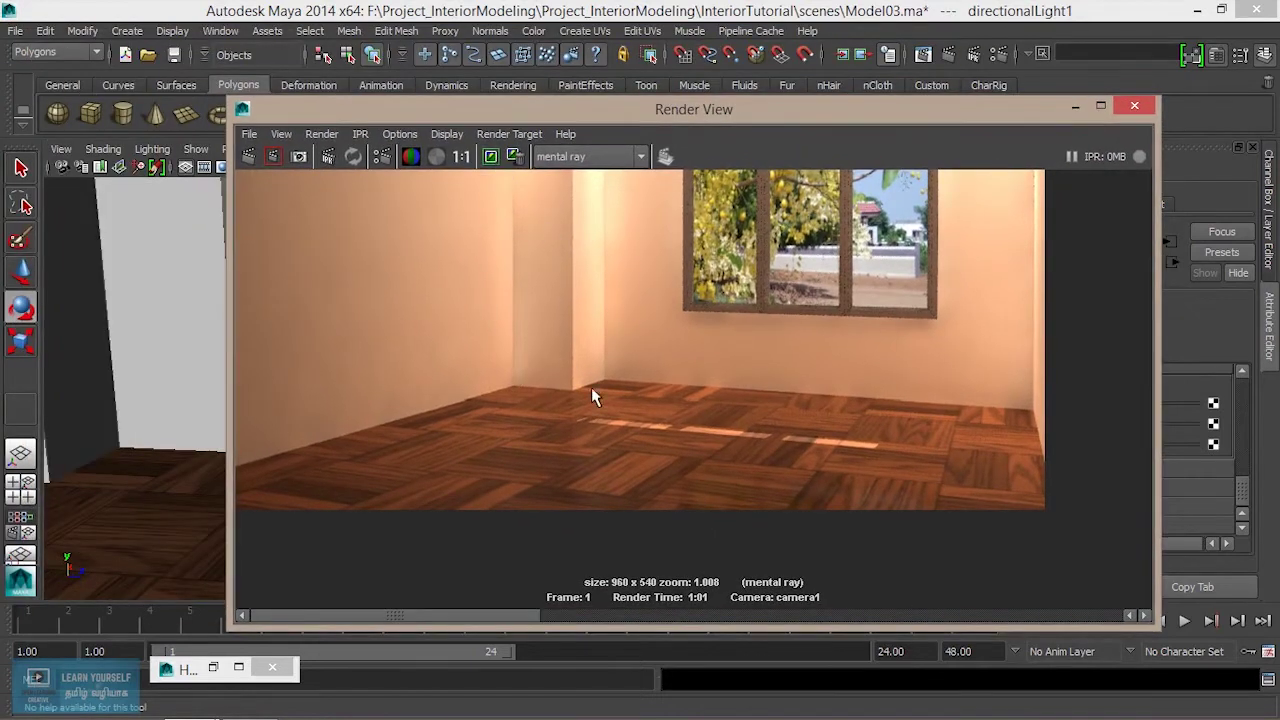
click(251, 158)
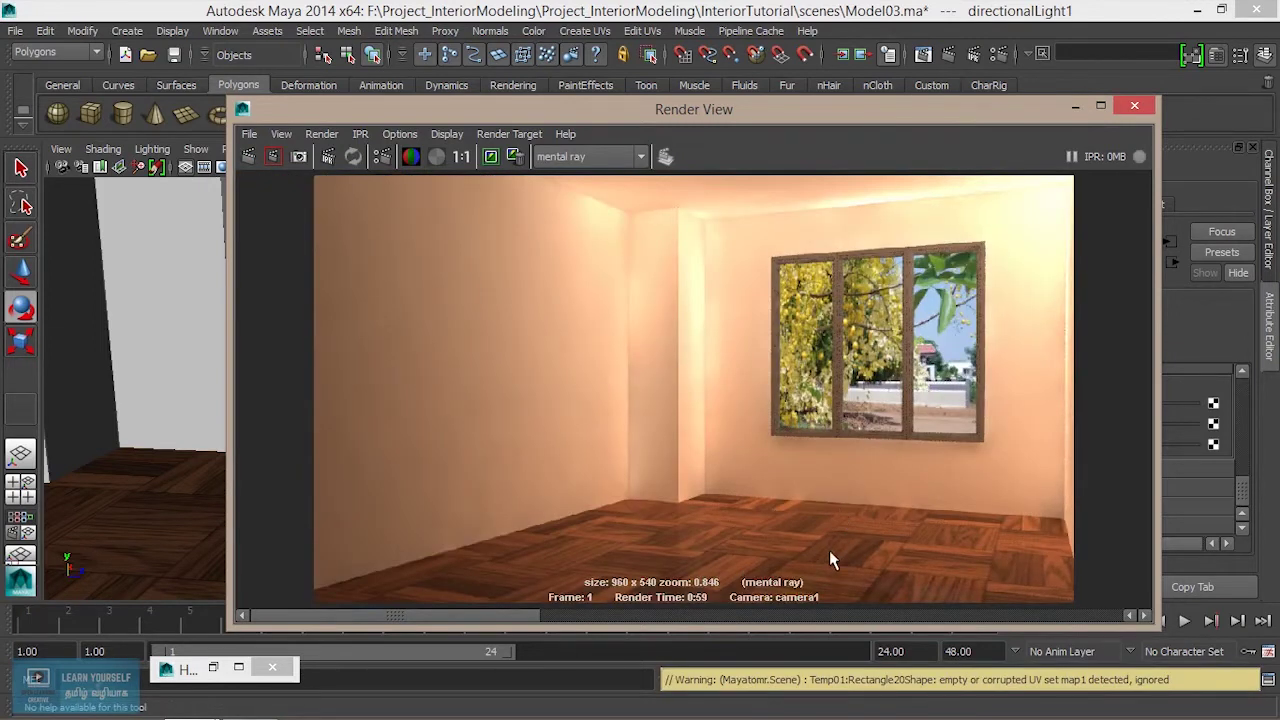
drag(440, 611, 699, 610)
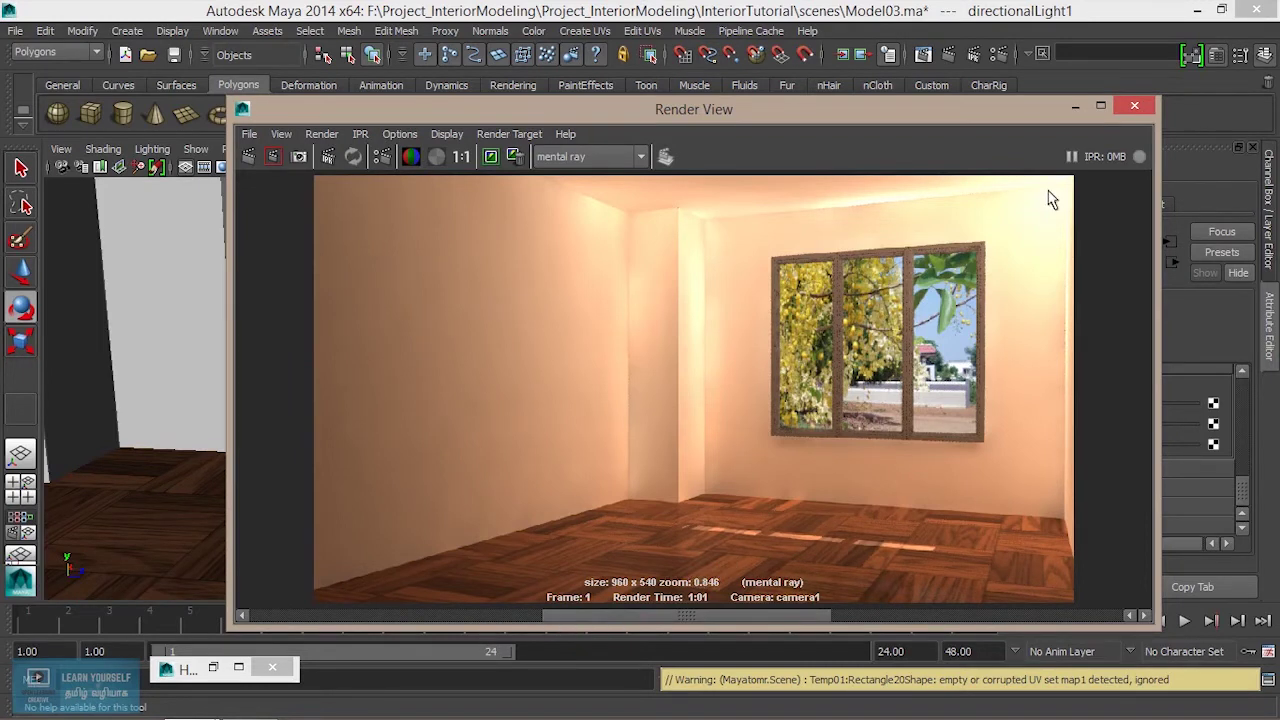
click(1075, 106)
mouse_move(512, 416)
alt+mouse_down()
mouse_move(400, 443)
mouse_move(443, 428)
mouse_move(586, 428)
mouse_move(522, 412)
mouse_move(700, 471)
alt+mouse_up()
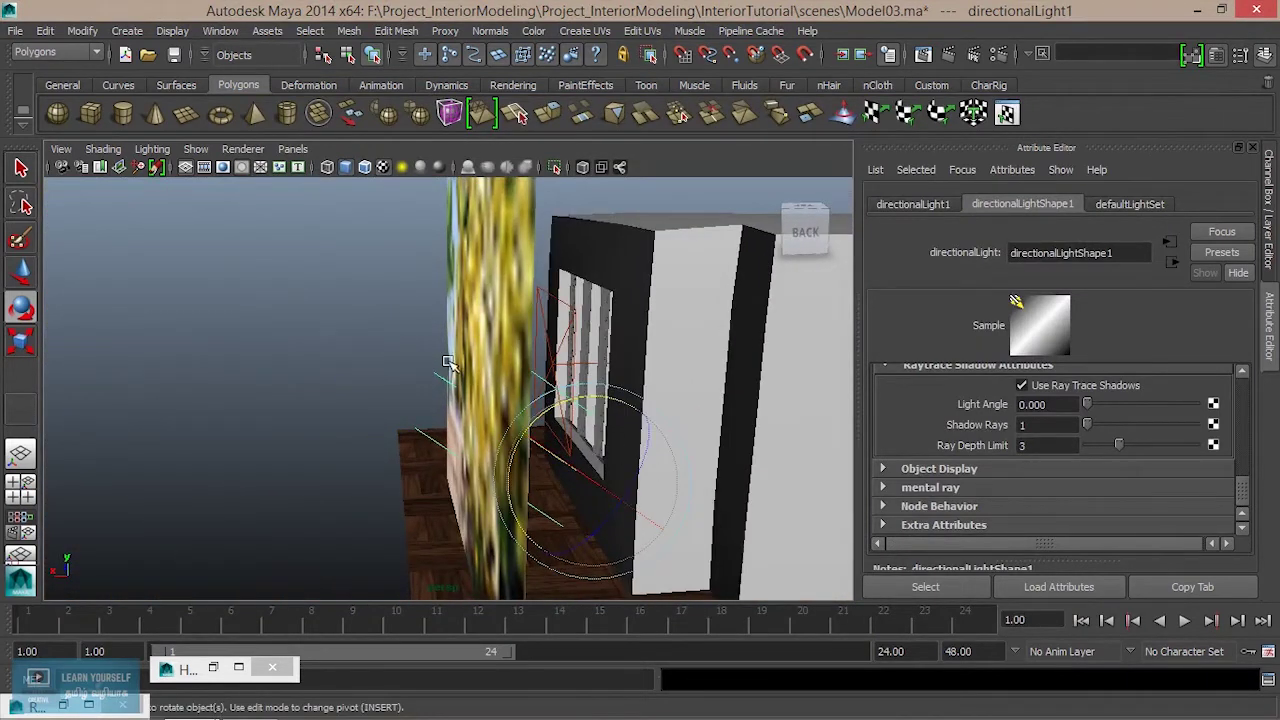
Select the leafy backdrop plane pPlane3 beside the room.
scroll(449, 364, down, 3)
alt+drag(449, 364, 452, 325)
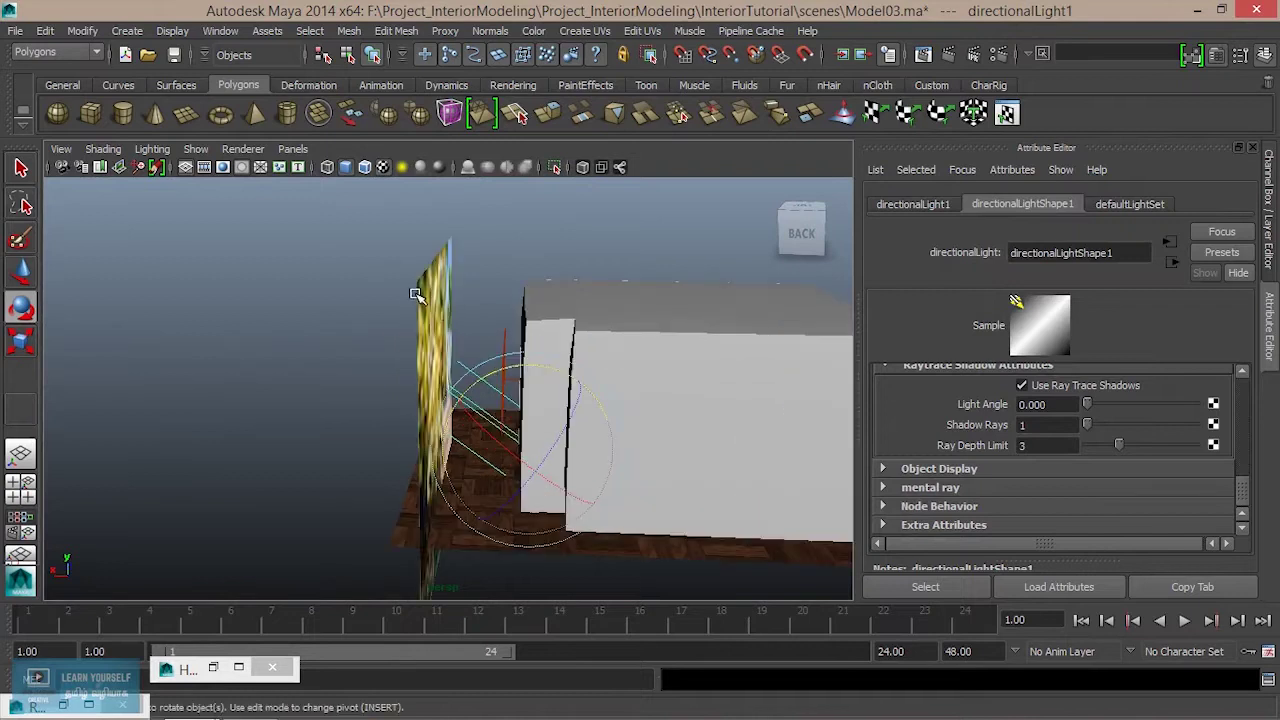
click(410, 285)
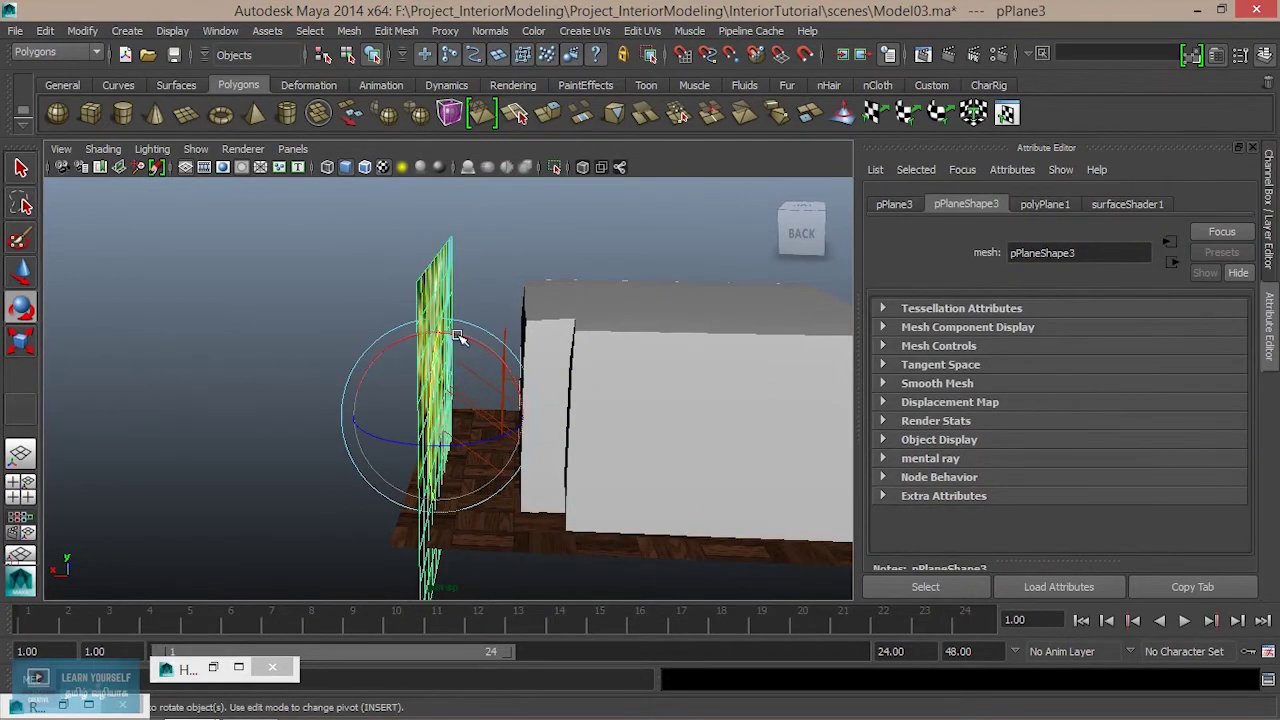
mouse_move(378, 317)
alt+mouse_down()
mouse_move(443, 329)
mouse_move(422, 330)
alt+mouse_up()
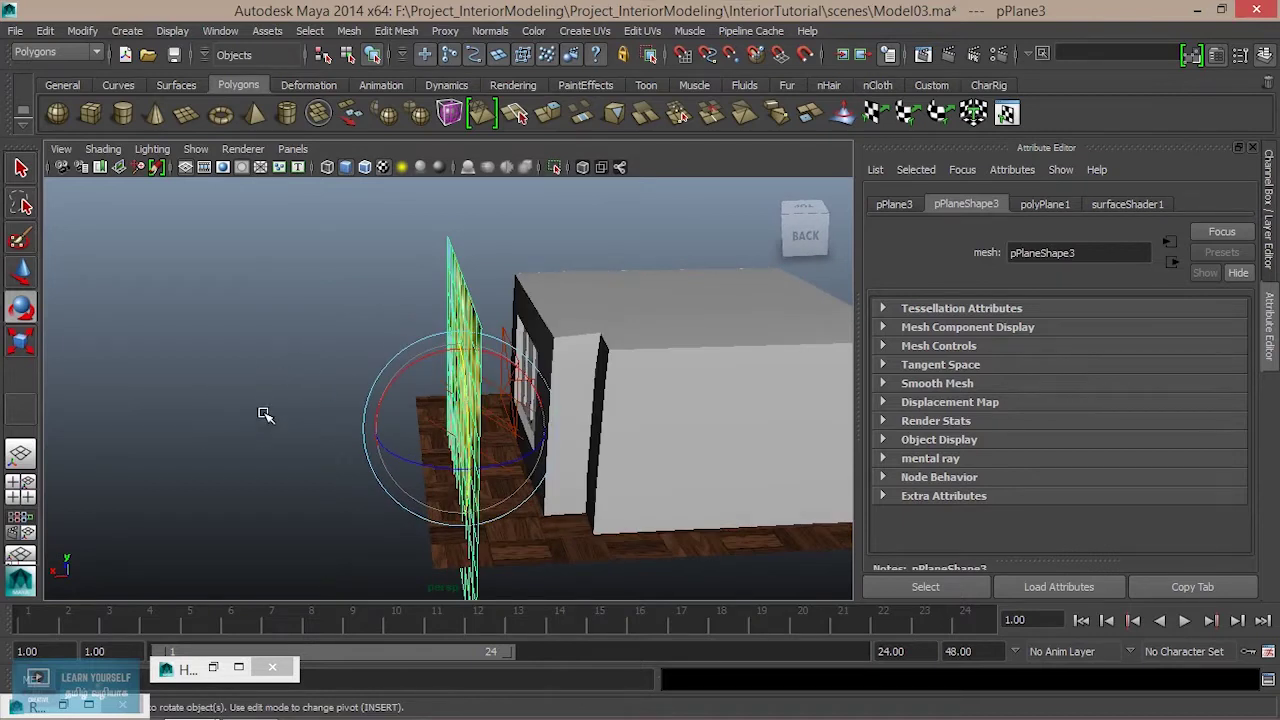
alt+drag(394, 437, 398, 441)
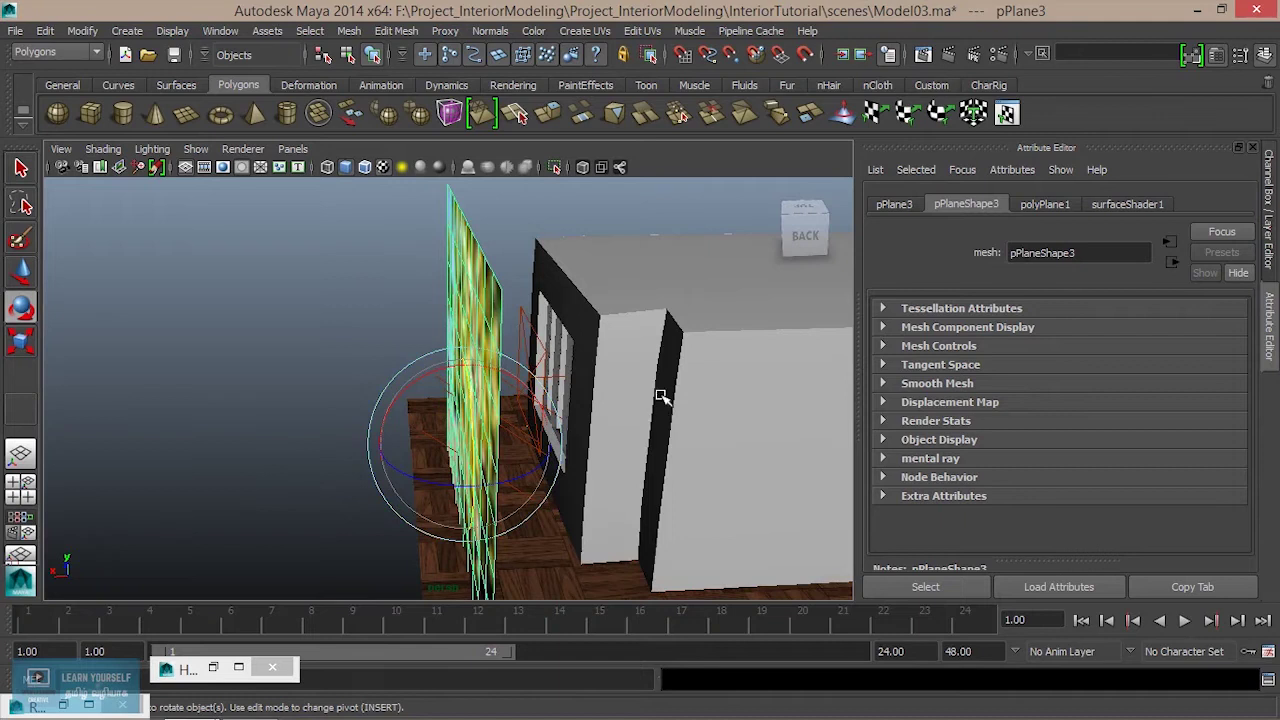
mouse_move(560, 400)
alt+mouse_down()
mouse_move(392, 380)
mouse_move(490, 371)
mouse_move(563, 234)
alt+mouse_up()
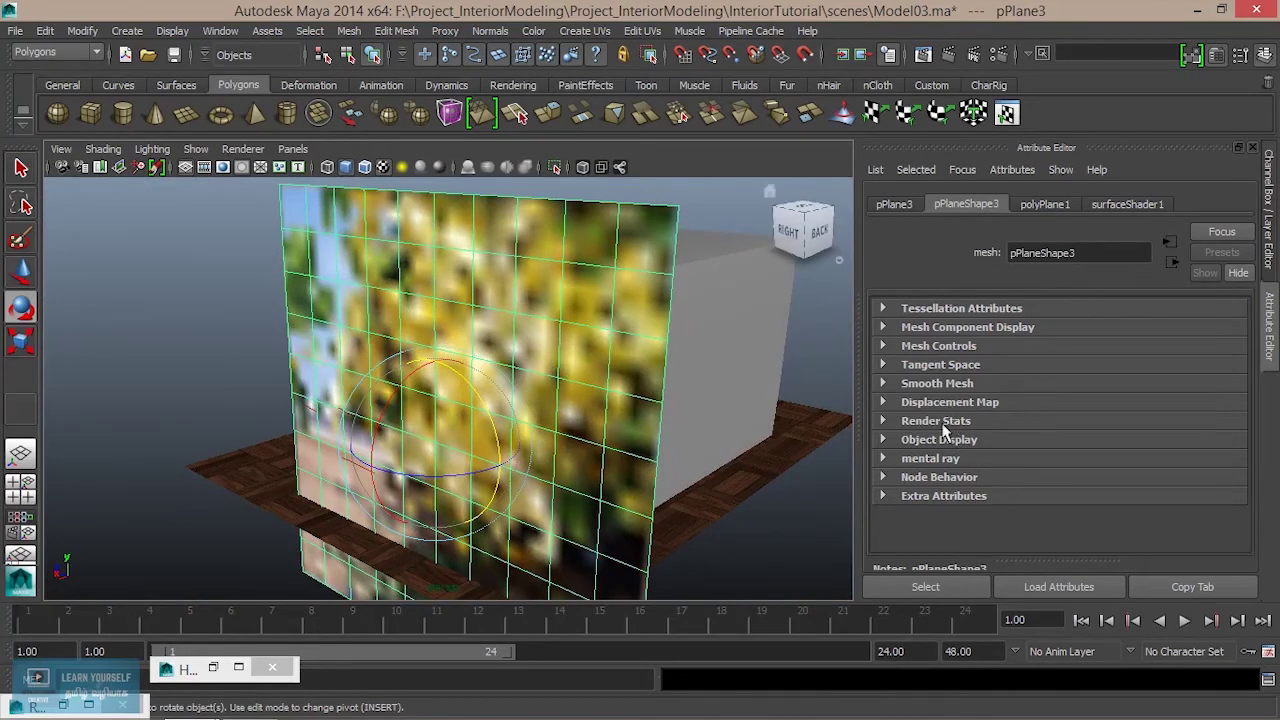
Uncheck Receive Shadows in pPlane3's Render Stats and bring back the Render View.
click(883, 421)
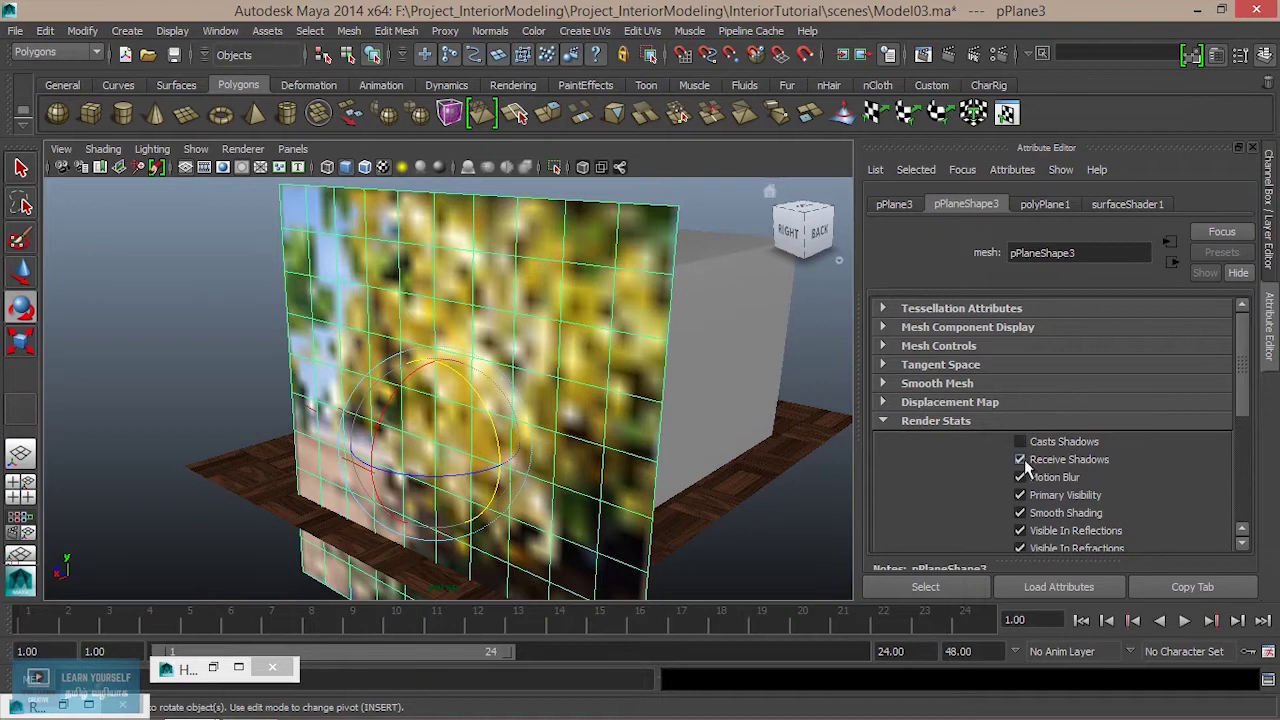
mouse_move(600, 478)
alt+mouse_down()
mouse_move(597, 454)
mouse_move(531, 391)
mouse_move(586, 403)
mouse_move(518, 318)
alt+mouse_up()
mouse_move(534, 375)
alt+mouse_down()
mouse_move(534, 363)
mouse_move(557, 372)
alt+mouse_up()
alt+drag(494, 372, 600, 380)
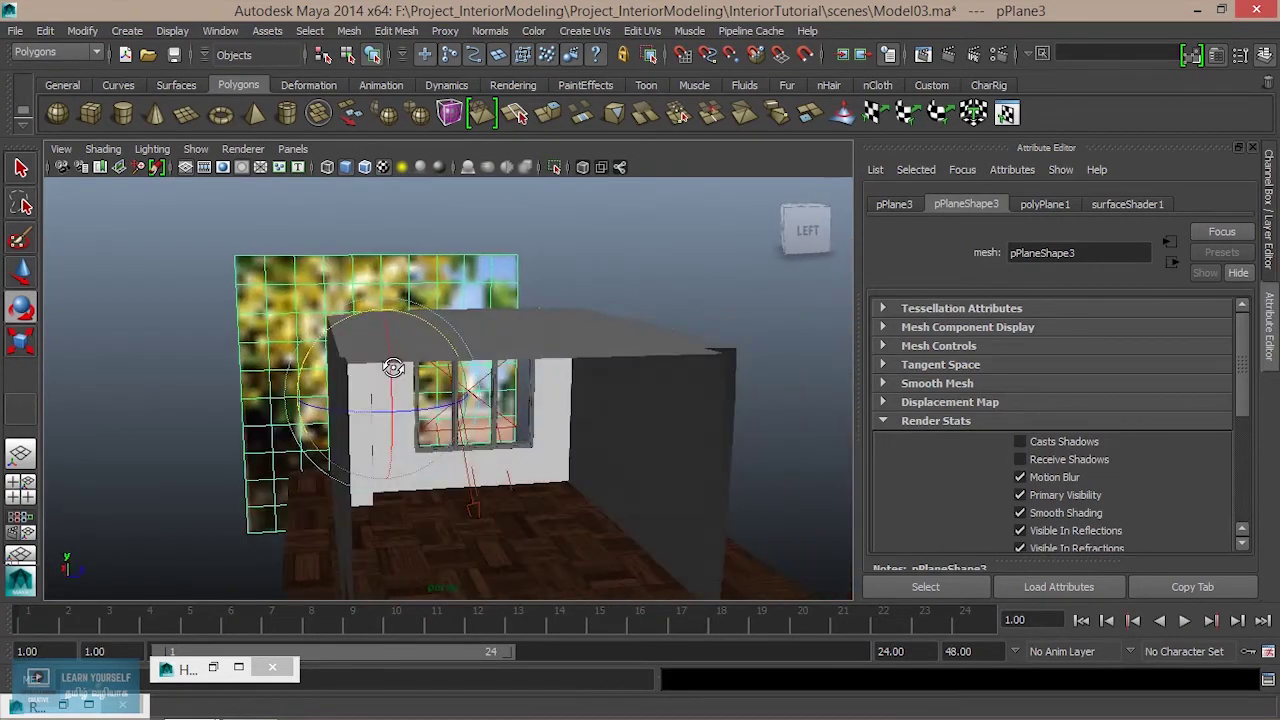
click(924, 56)
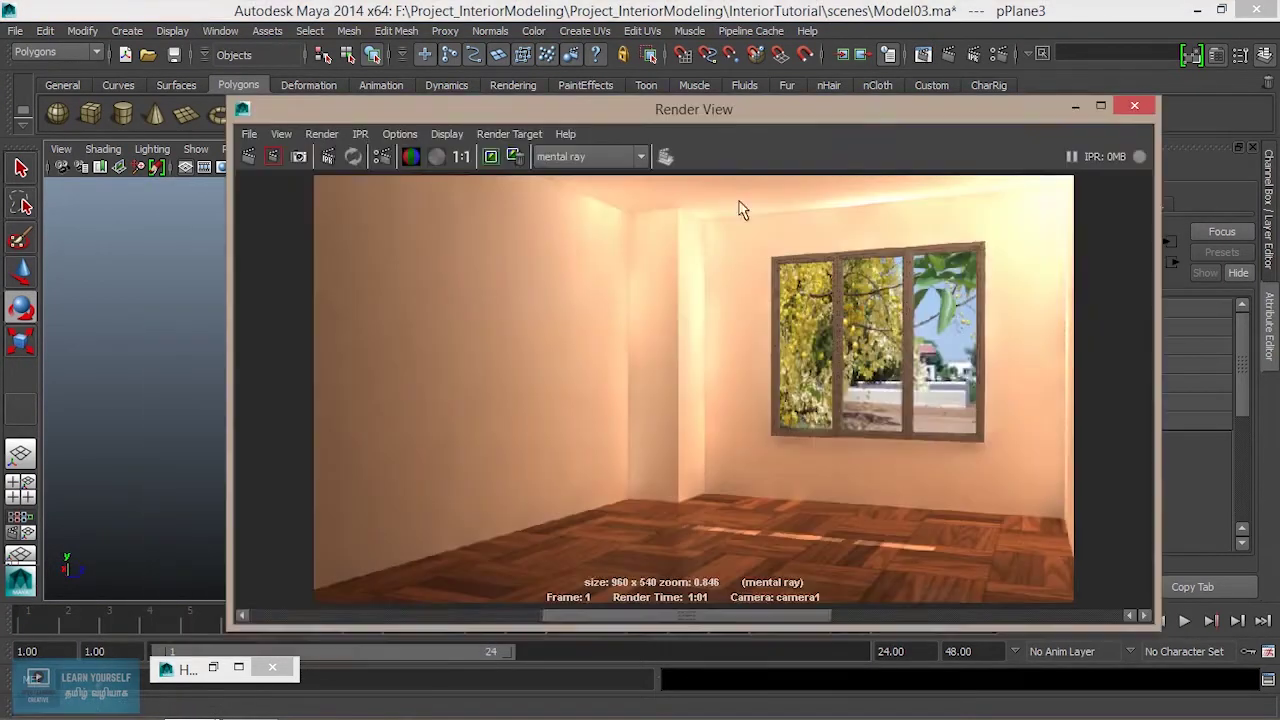
Re-render the room and scrub the image bar to compare against the stored render.
click(248, 160)
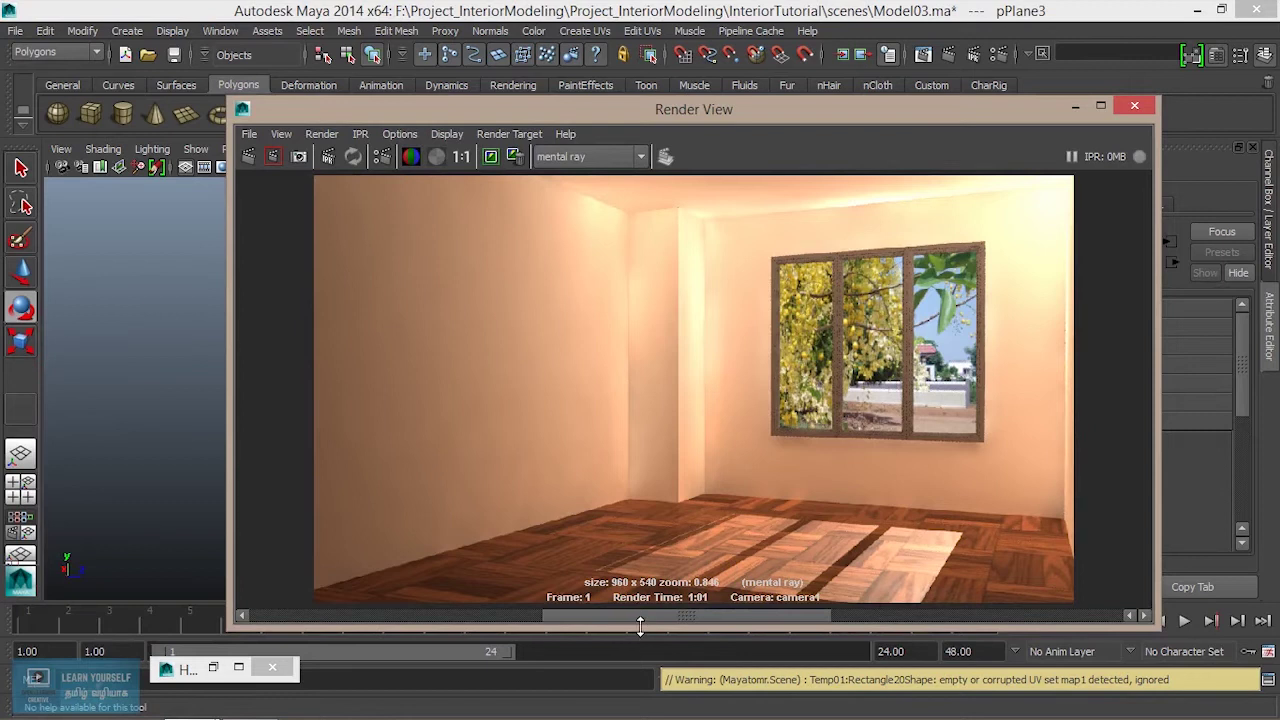
mouse_move(608, 618)
mouse_down()
mouse_move(566, 645)
mouse_move(420, 637)
mouse_up()
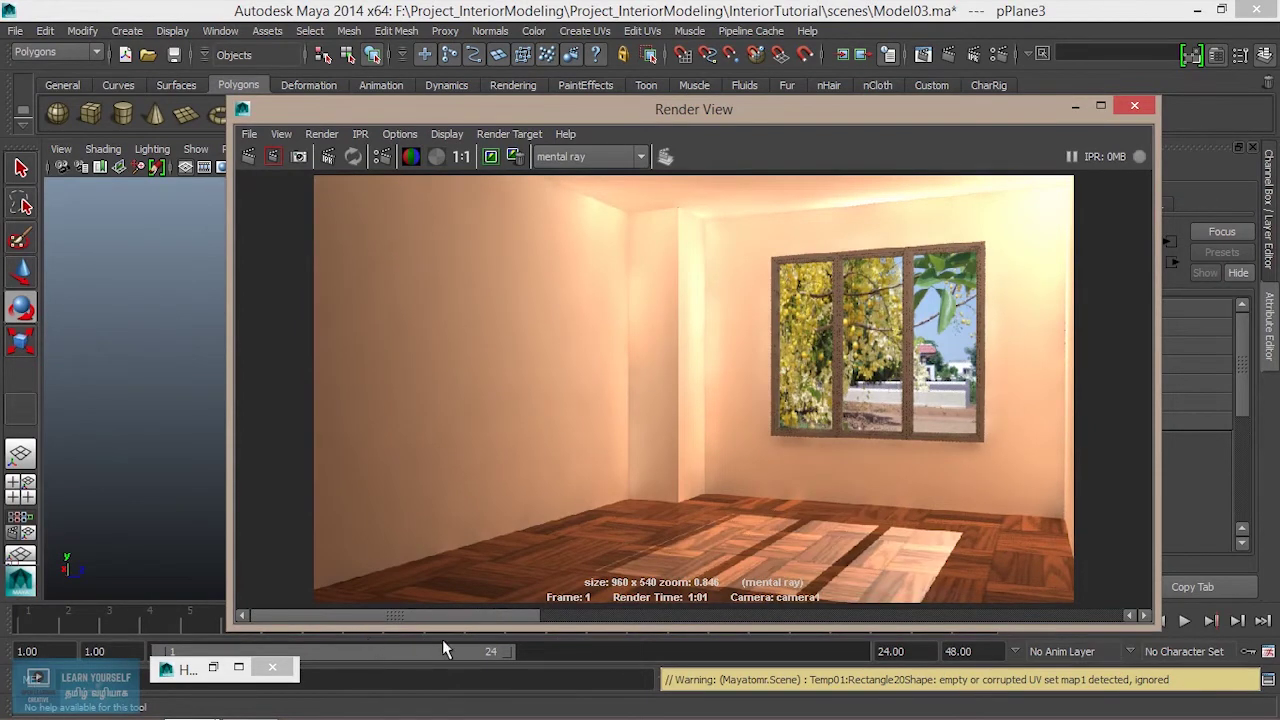
drag(455, 637, 437, 620)
Undo the accidental rotation of the backdrop plane.
click(1075, 107)
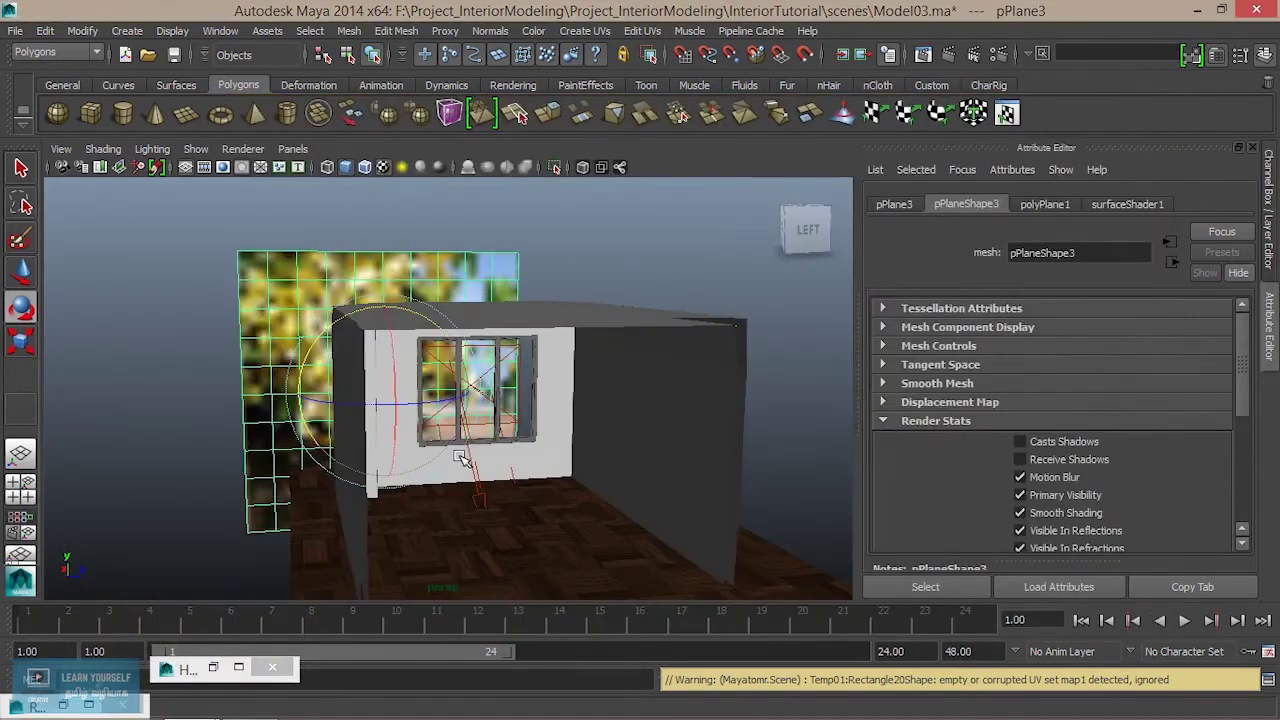
mouse_move(458, 432)
alt+mouse_down()
mouse_move(493, 422)
mouse_move(395, 372)
alt+mouse_up()
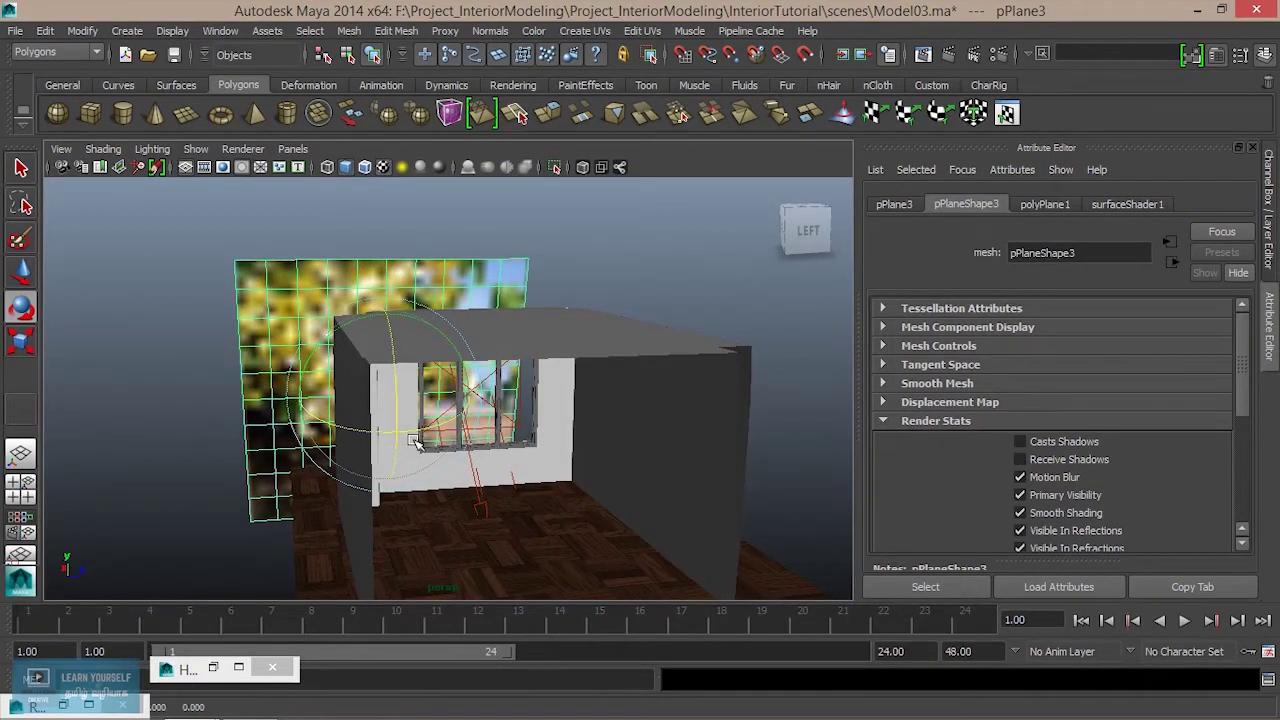
key(ctrl+z)
click(485, 510)
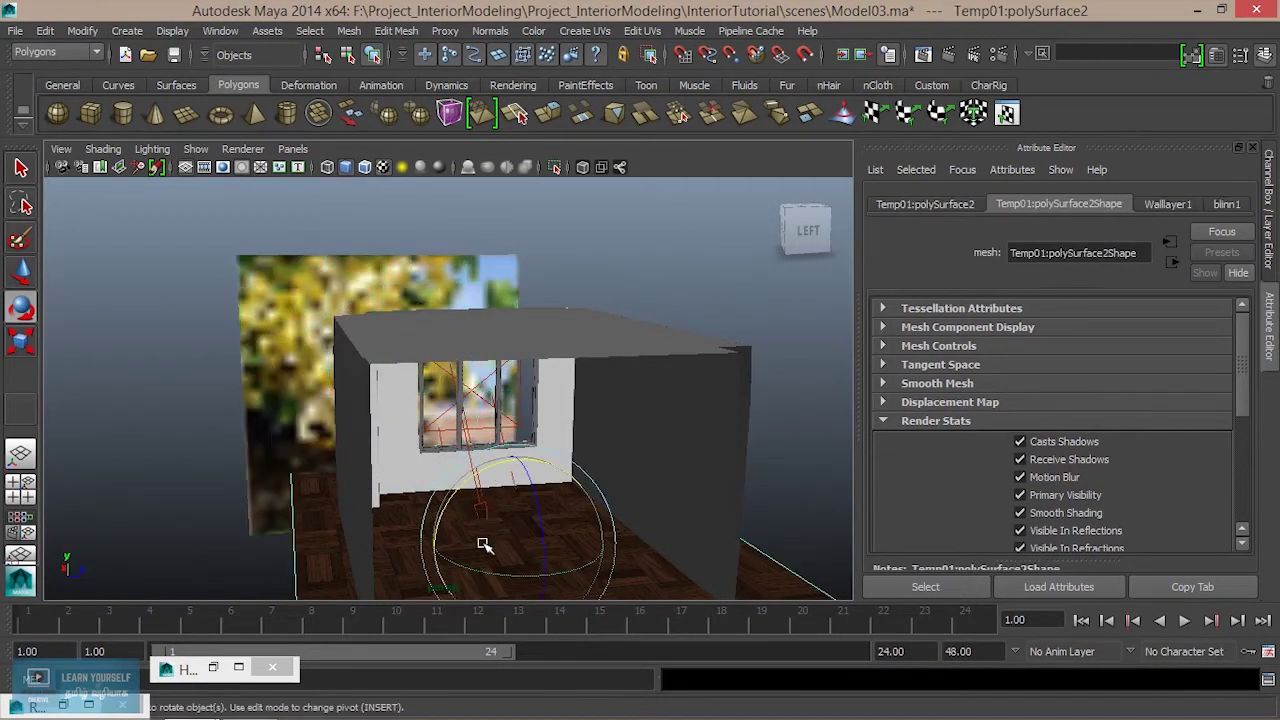
Select directionalLight1, frame it with F, and rotate it down through the window.
click(463, 490)
alt+drag(463, 490, 500, 508)
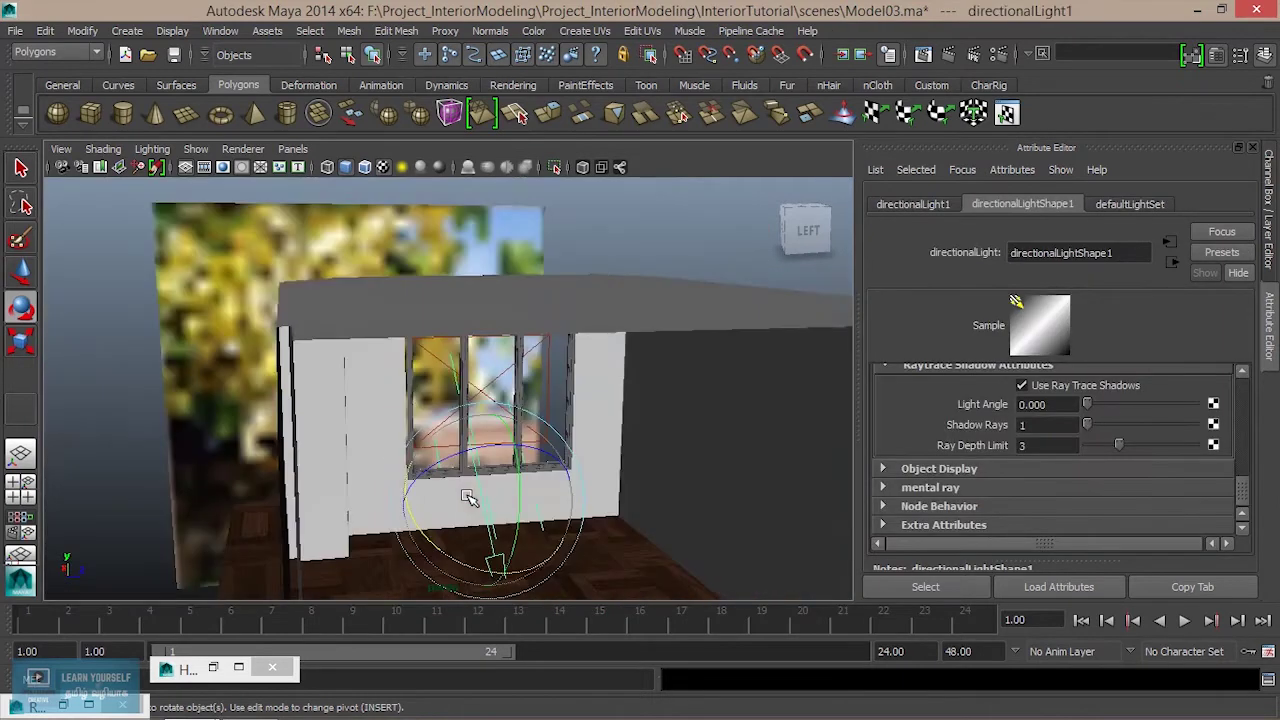
key(f)
mouse_move(500, 456)
alt+mouse_down()
mouse_move(508, 400)
mouse_move(515, 440)
alt+mouse_up()
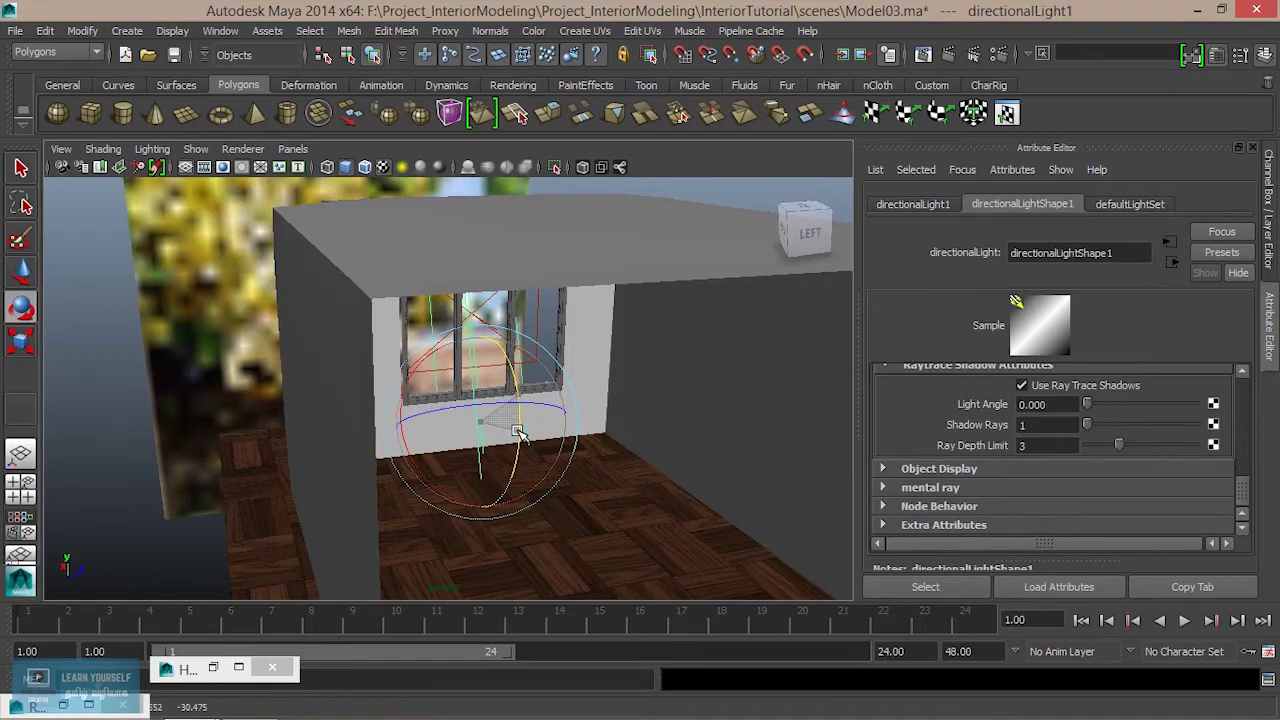
drag(437, 459, 451, 372)
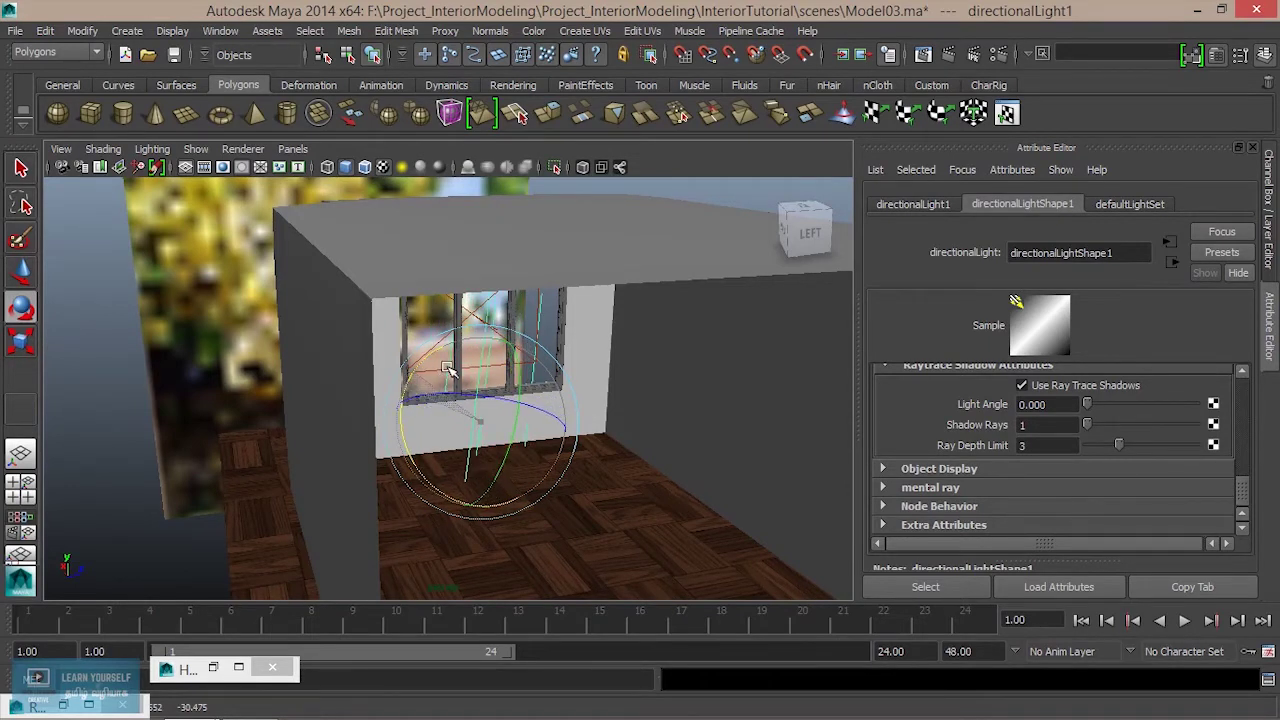
mouse_move(560, 462)
alt+mouse_down()
mouse_move(523, 460)
mouse_move(547, 453)
alt+mouse_up()
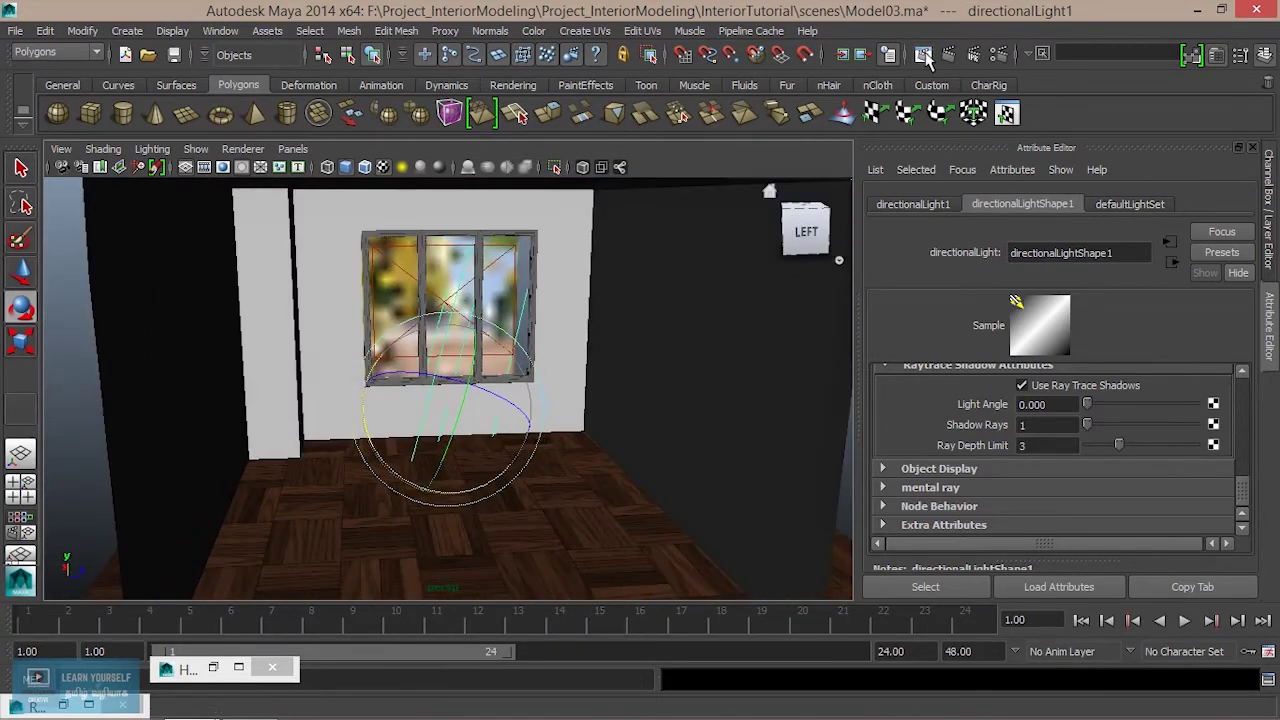
Re-render the room with the rotated light and pan toward the window corner to inspect.
click(923, 54)
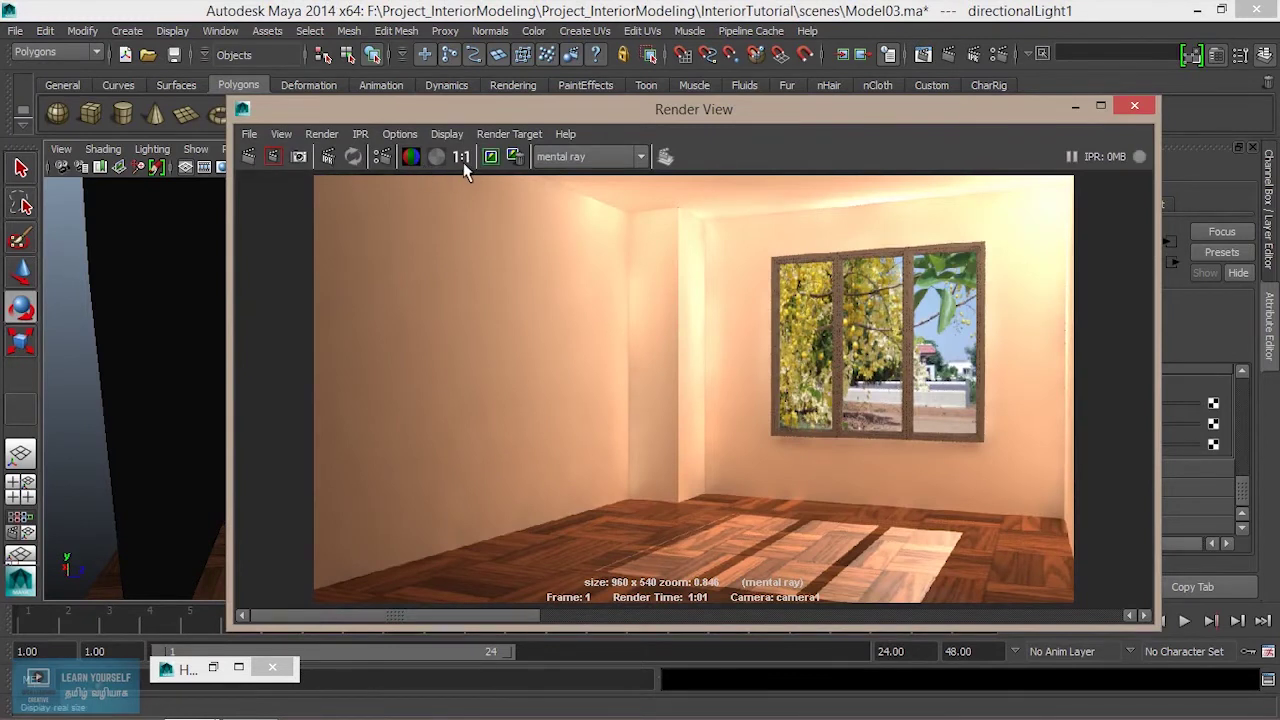
click(249, 156)
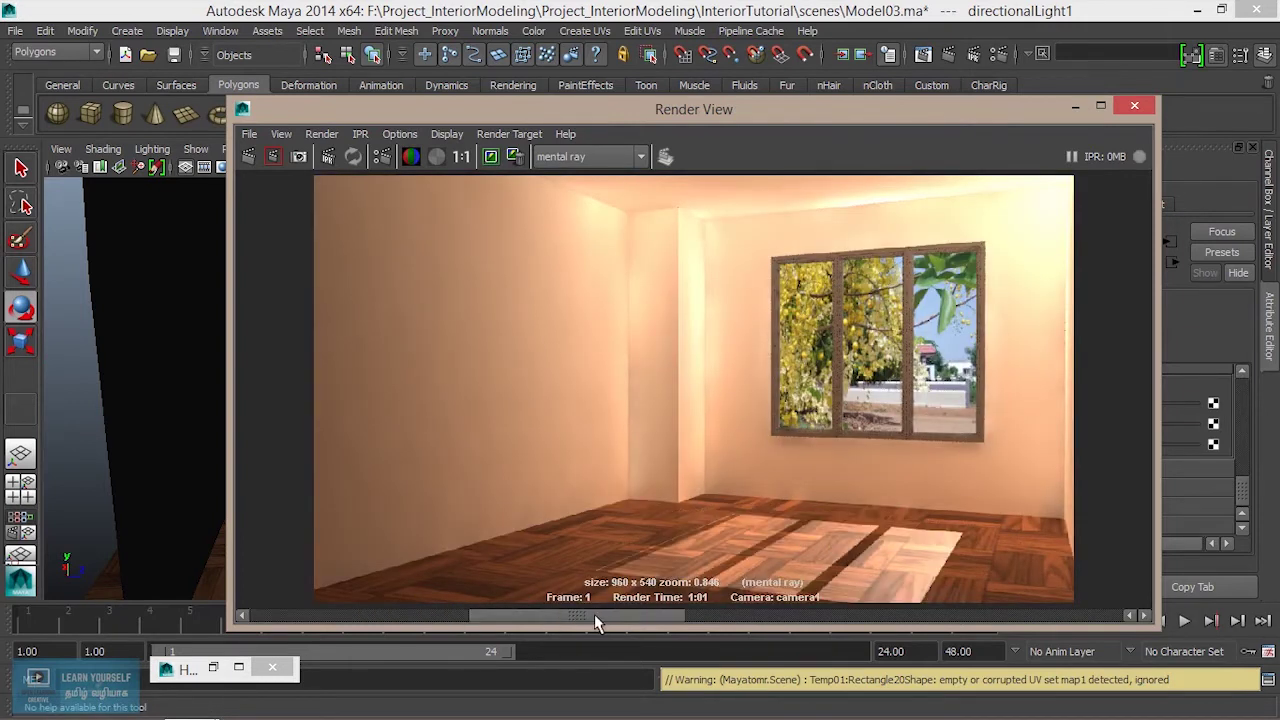
scroll(772, 565, up, 3)
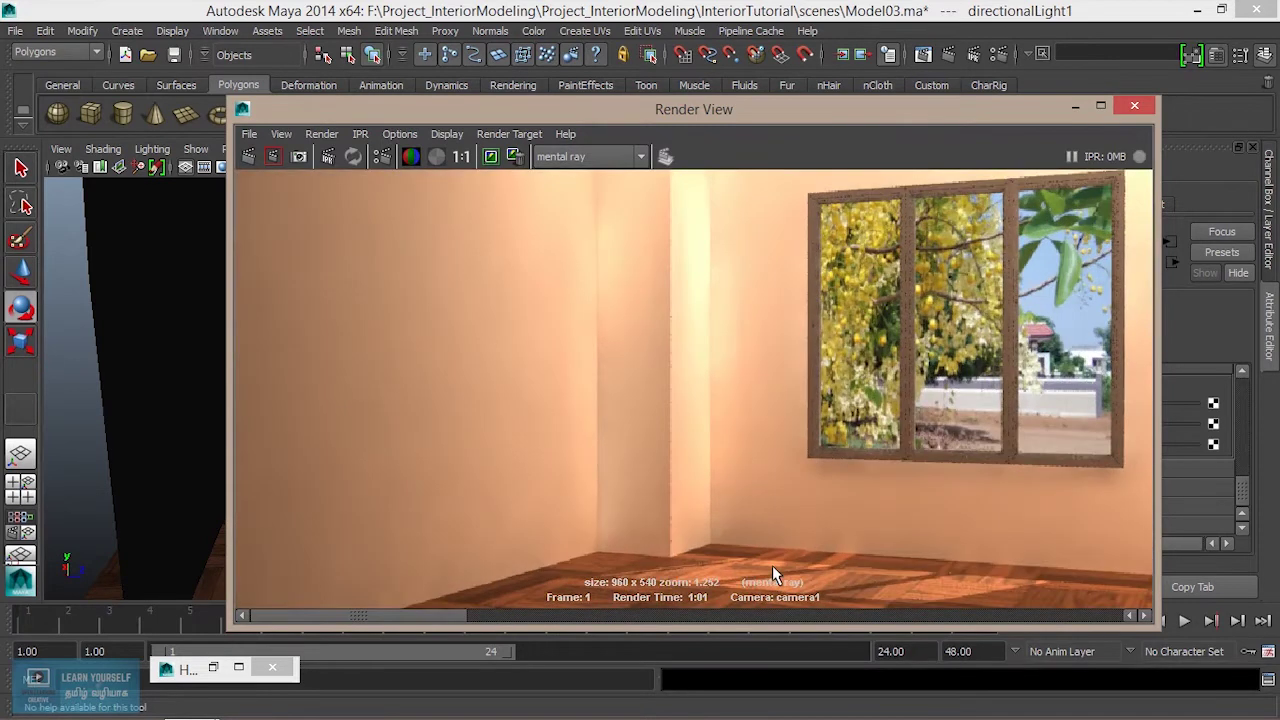
mouse_move(793, 462)
alt+middle_down()
mouse_move(697, 448)
mouse_move(680, 463)
alt+middle_up()
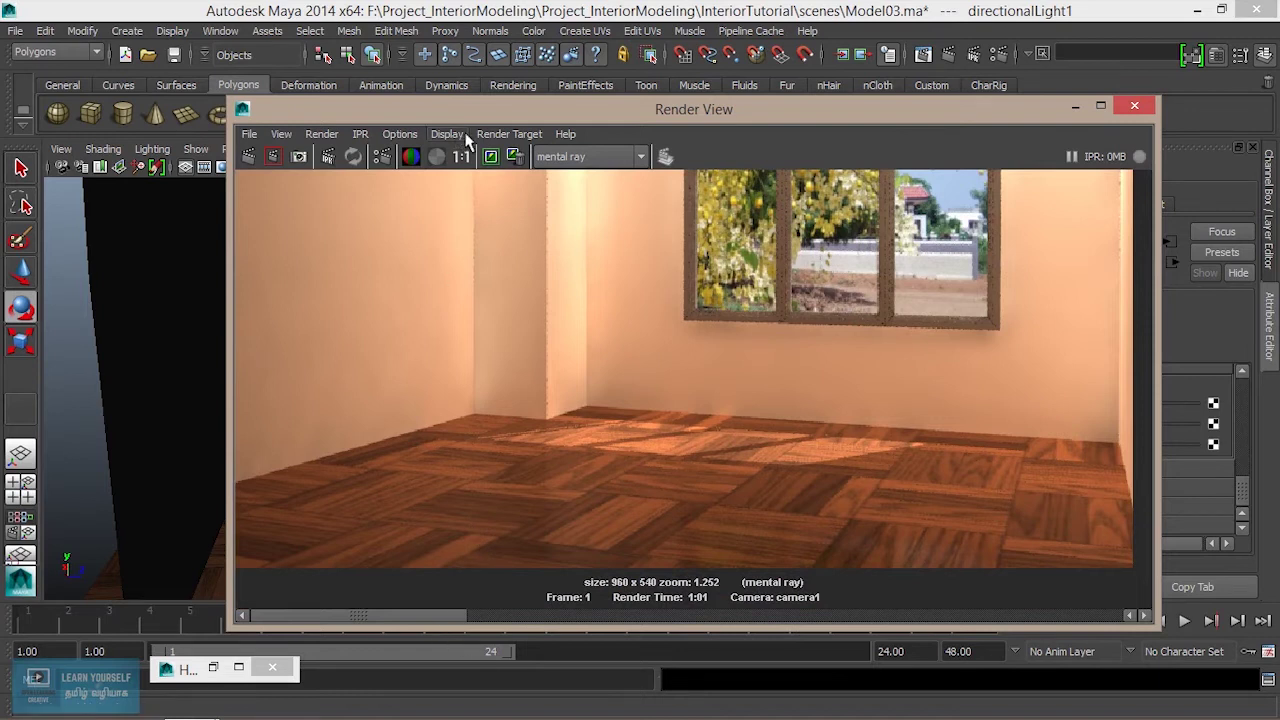
click(1075, 106)
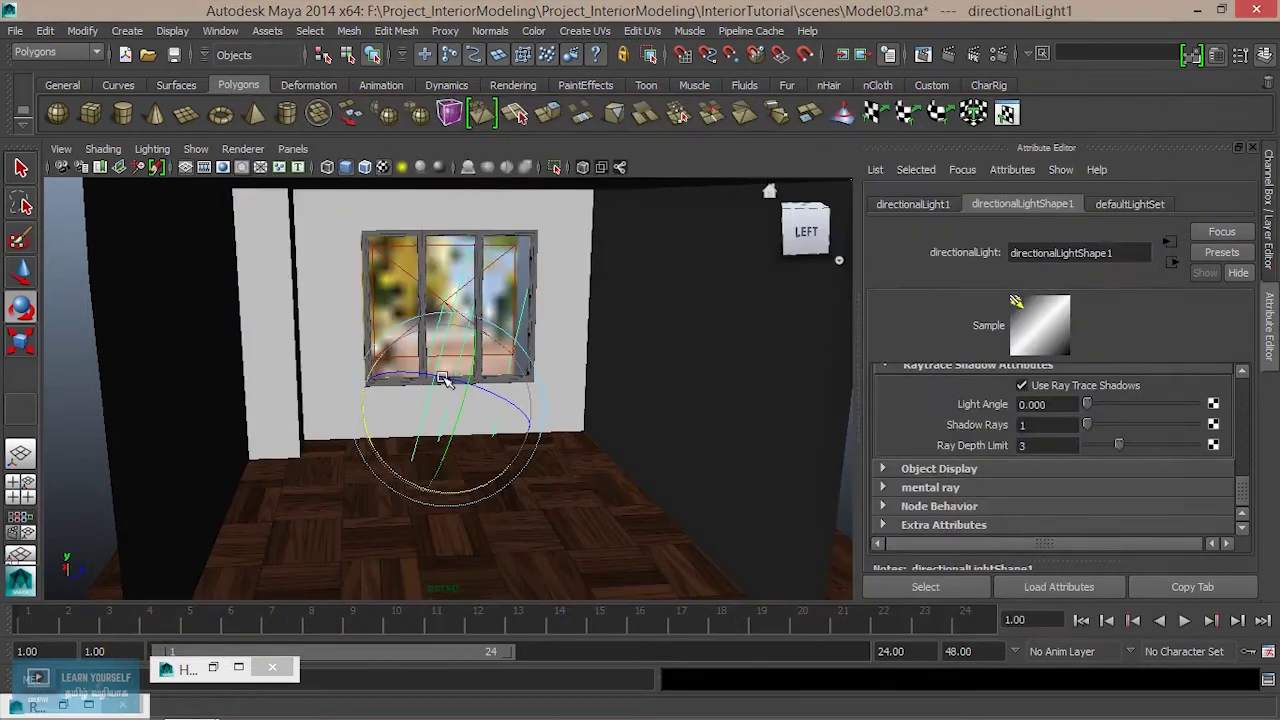
Change the directional light's Intensity from 1.0 to 2.5.
scroll(1080, 447, up, 3)
scroll(1080, 447, up, 2)
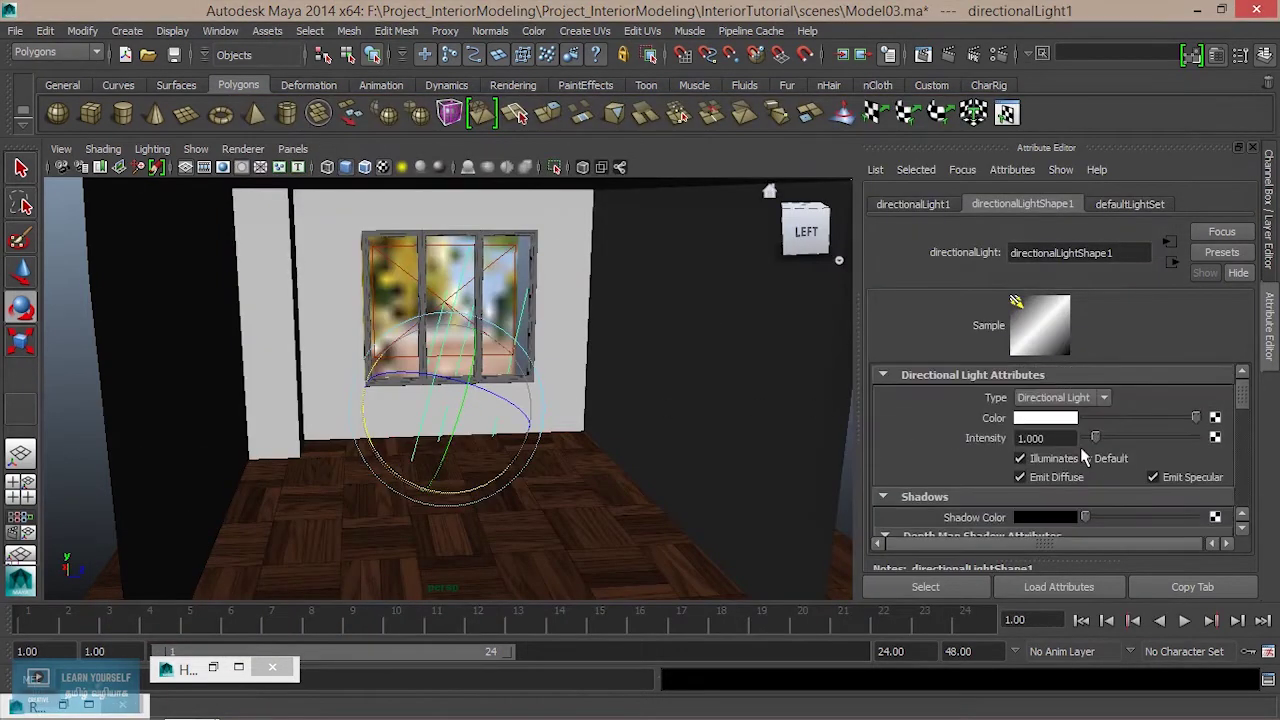
drag(1098, 443, 1119, 447)
drag(1113, 440, 915, 441)
text(2.5)
key(Return)
click(925, 56)
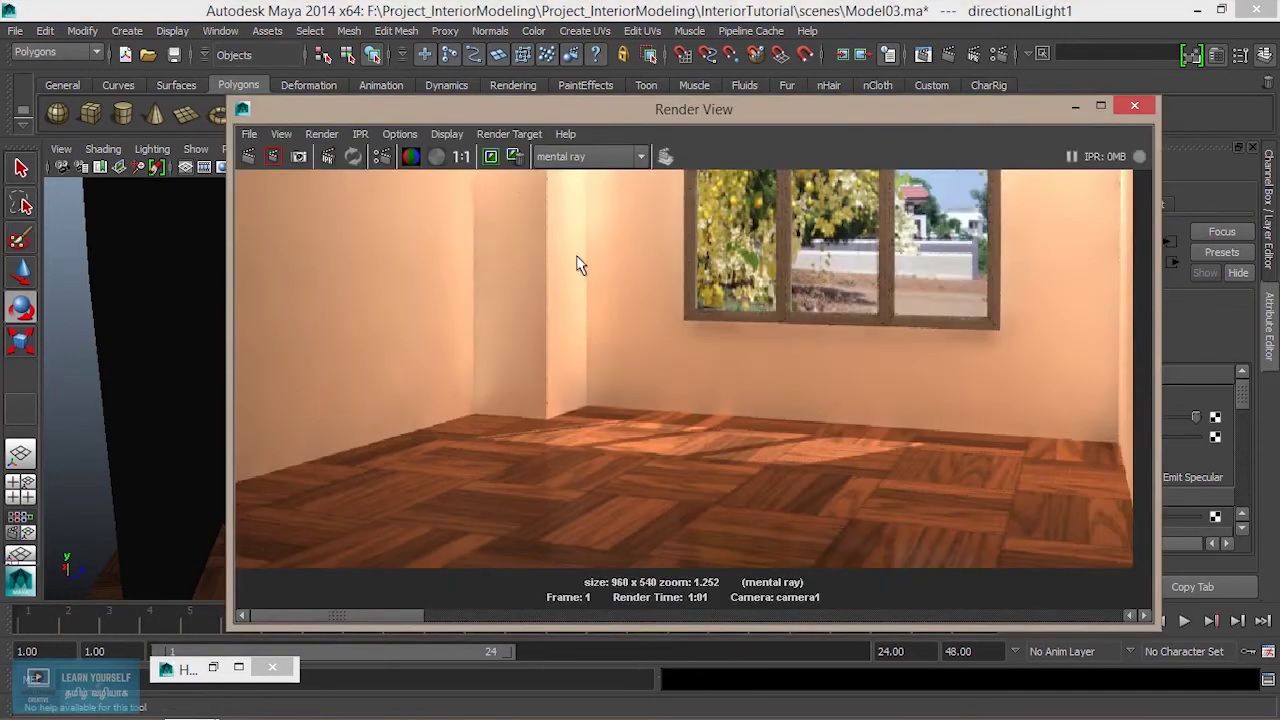
Keep the old render and region-render just the floor sunlight area at intensity 2.5.
click(492, 158)
scroll(636, 424, down, 1)
drag(509, 382, 903, 518)
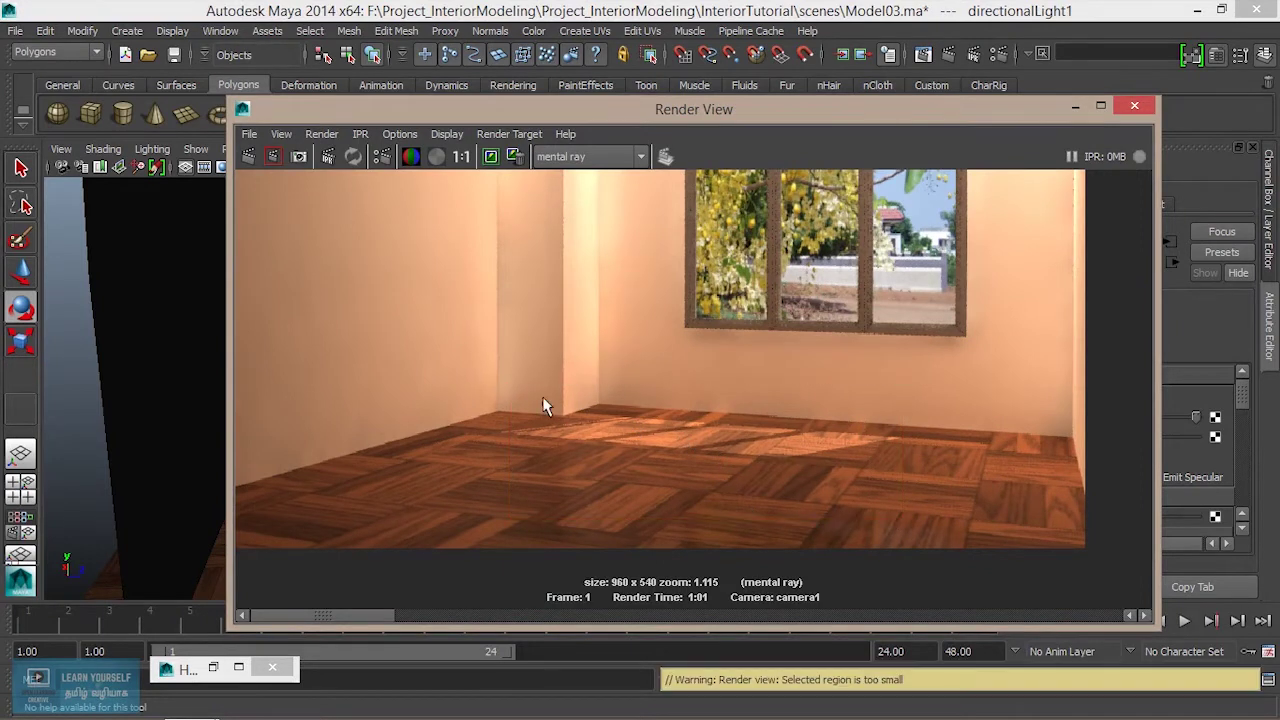
drag(515, 383, 904, 470)
click(273, 156)
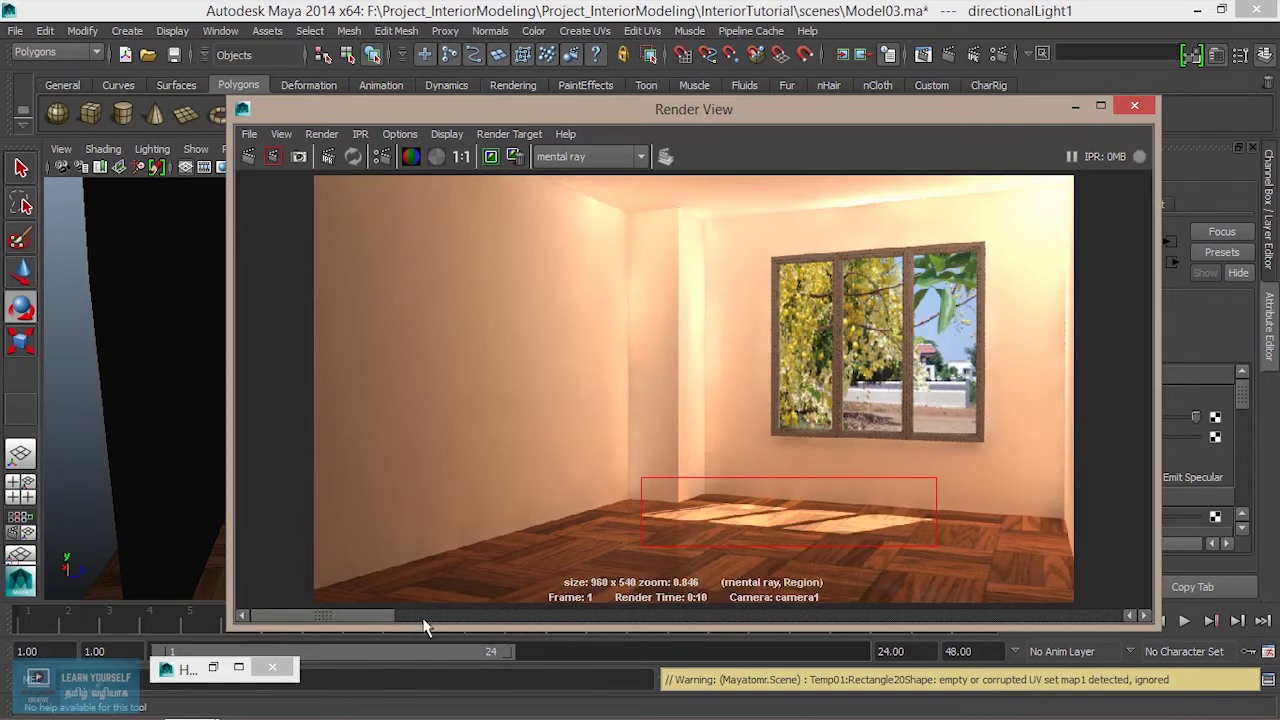
scroll(879, 535, up, 1)
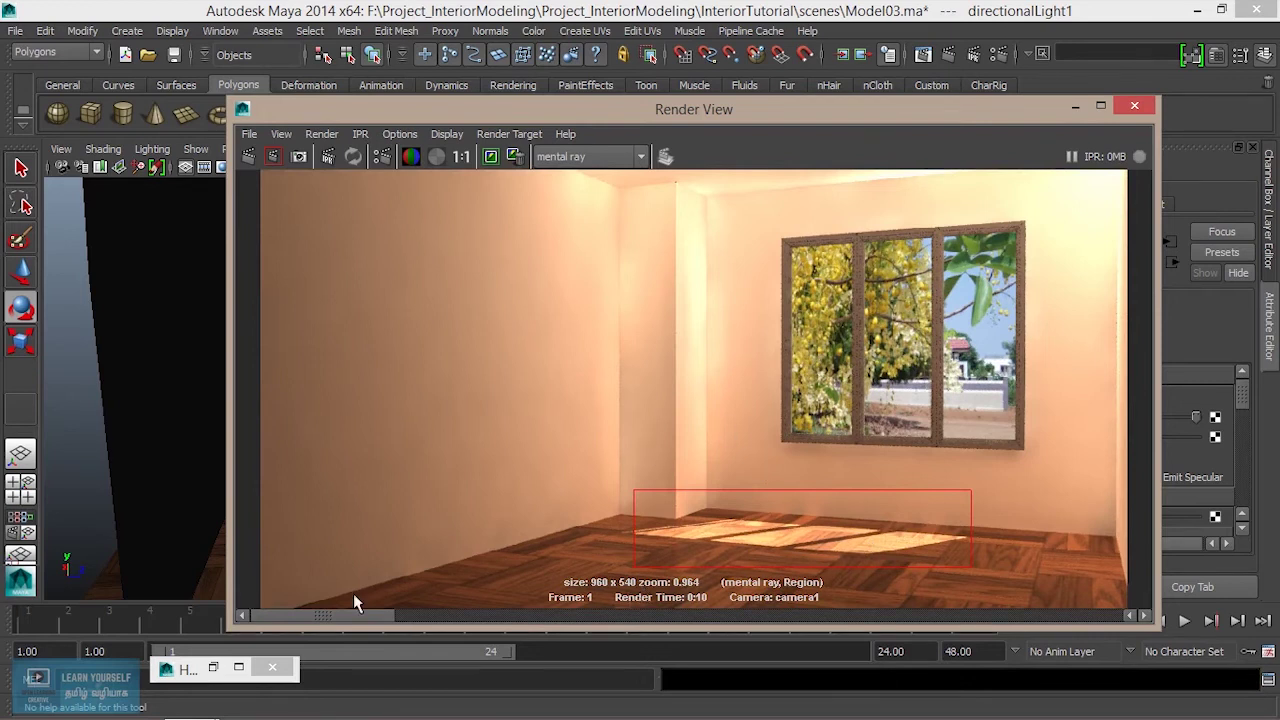
click(1077, 105)
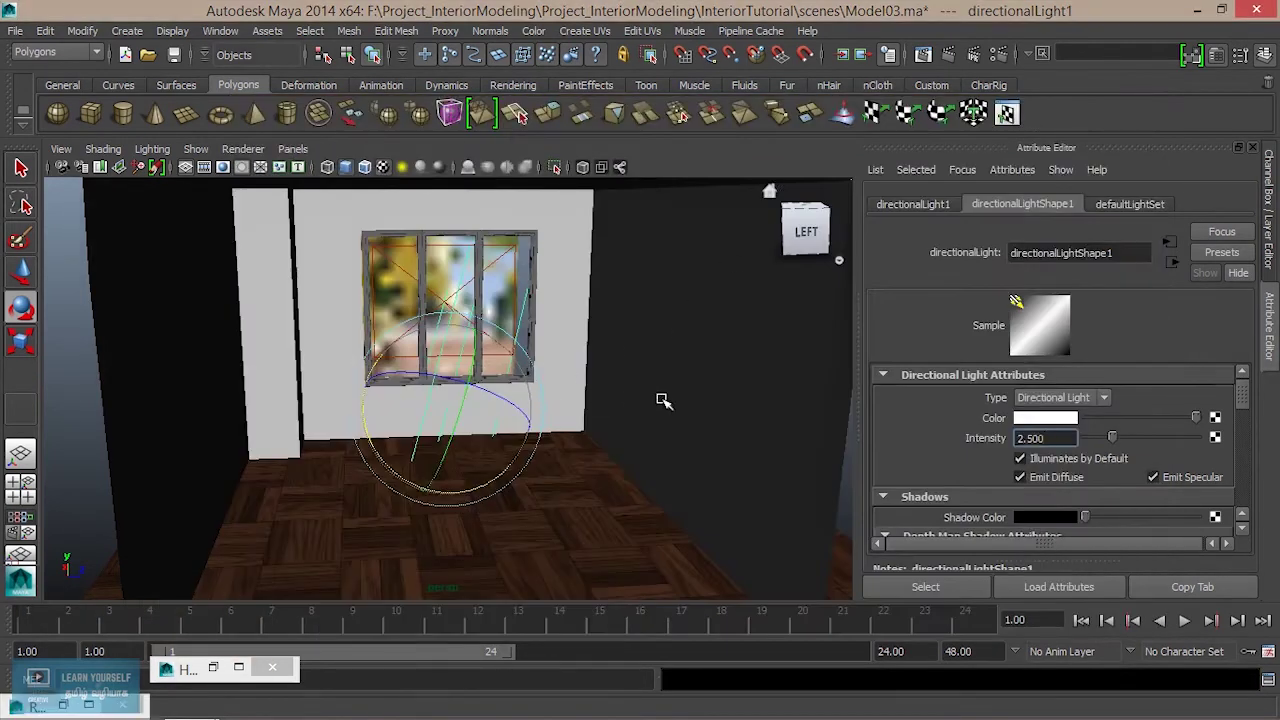
Map a mental ray mib_cie_d light node onto the directional light's Color, creating mib_cie_d1.
scroll(1159, 478, down, 1)
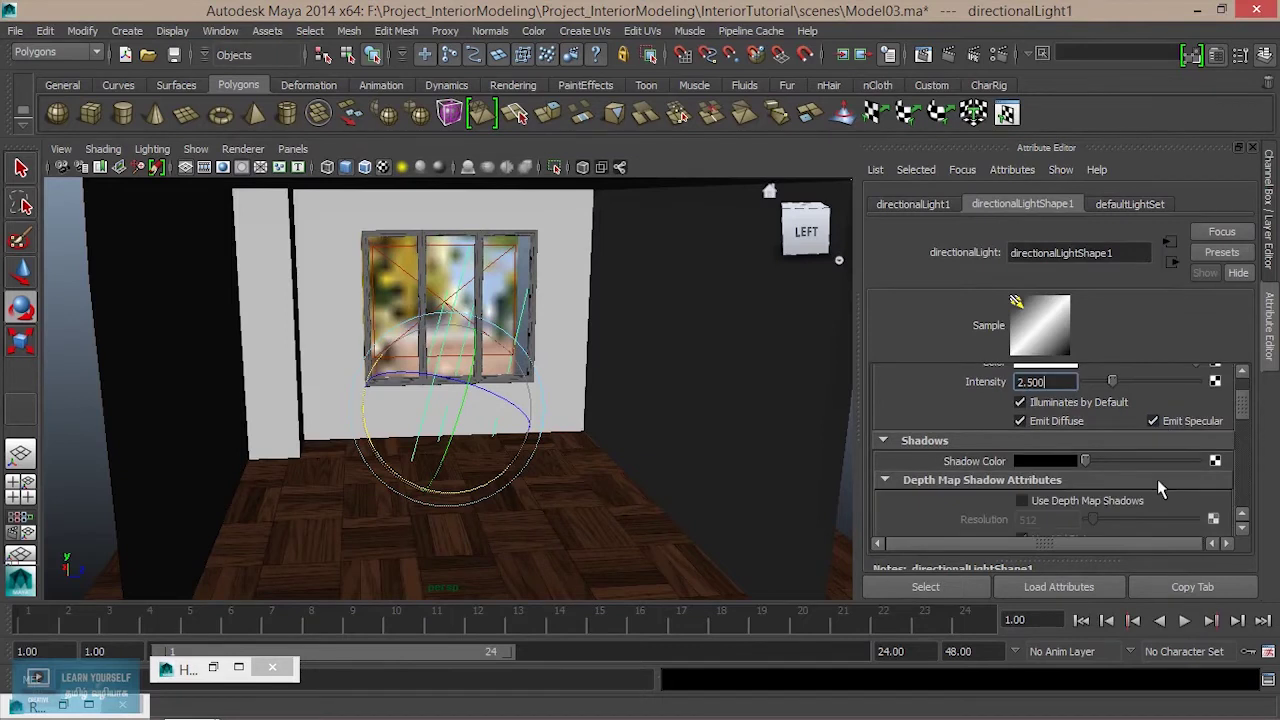
scroll(1157, 479, up, 1)
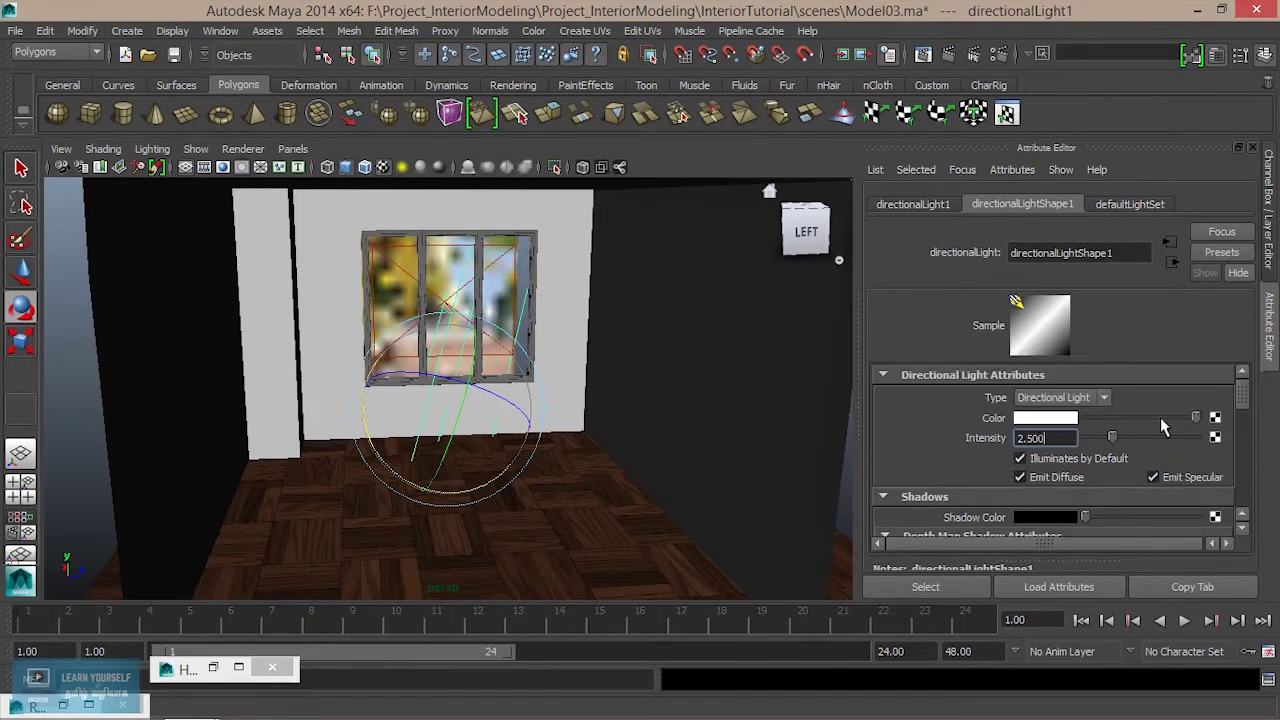
click(1215, 418)
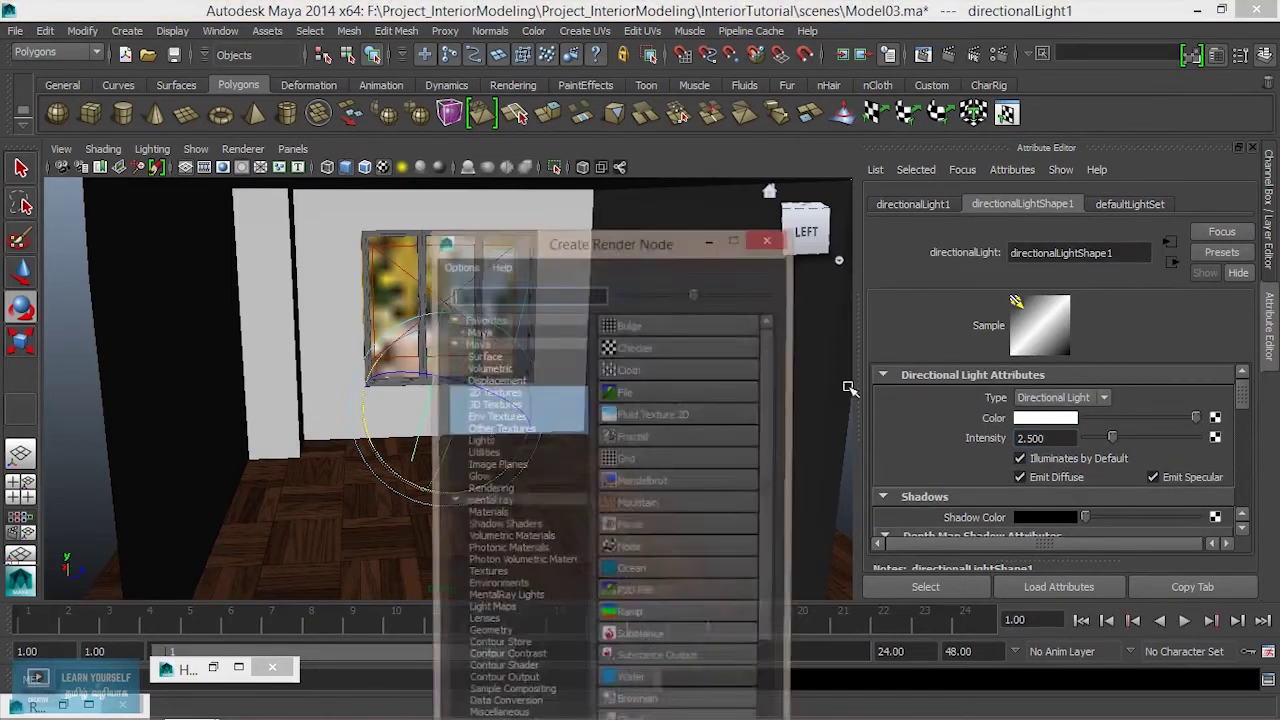
drag(505, 244, 371, 61)
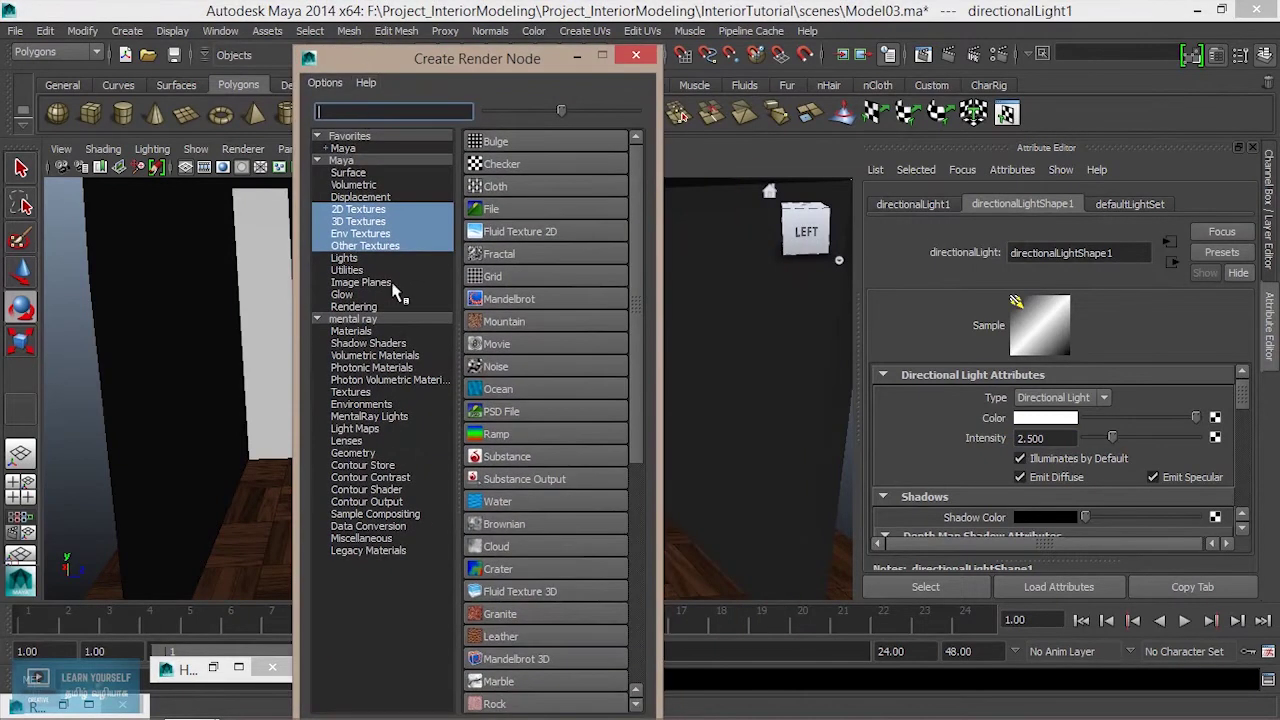
click(376, 320)
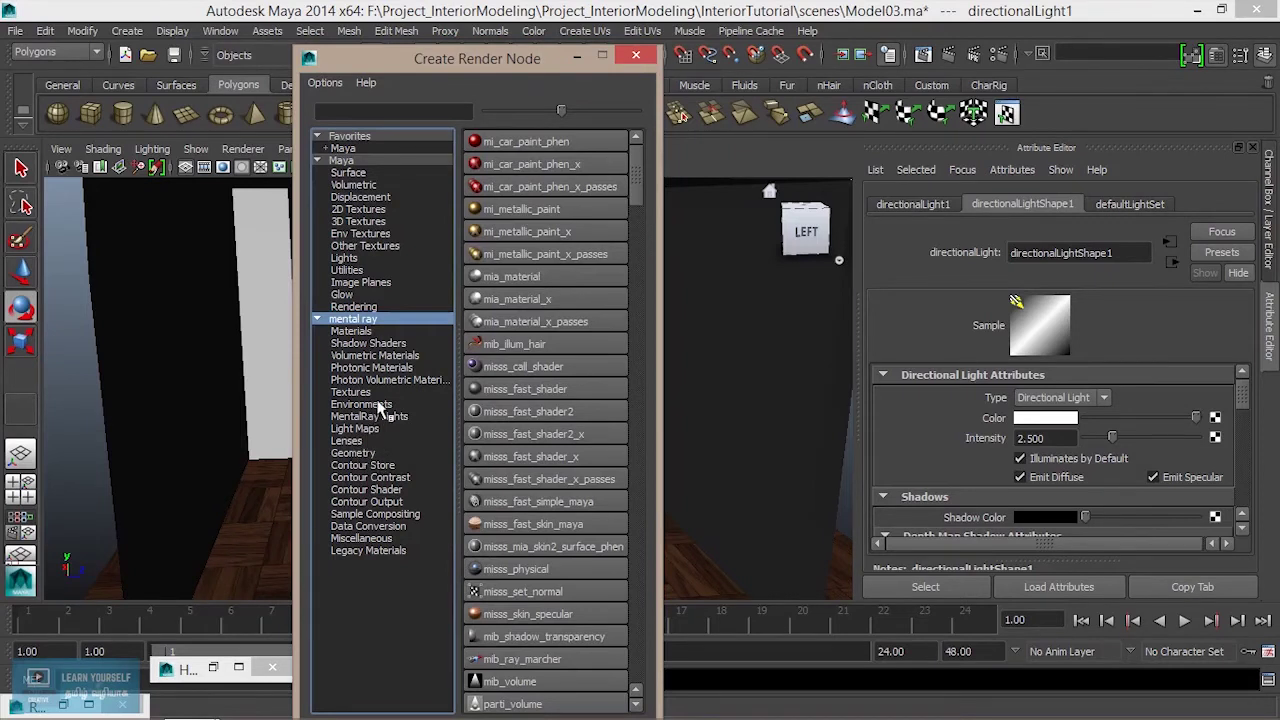
click(405, 418)
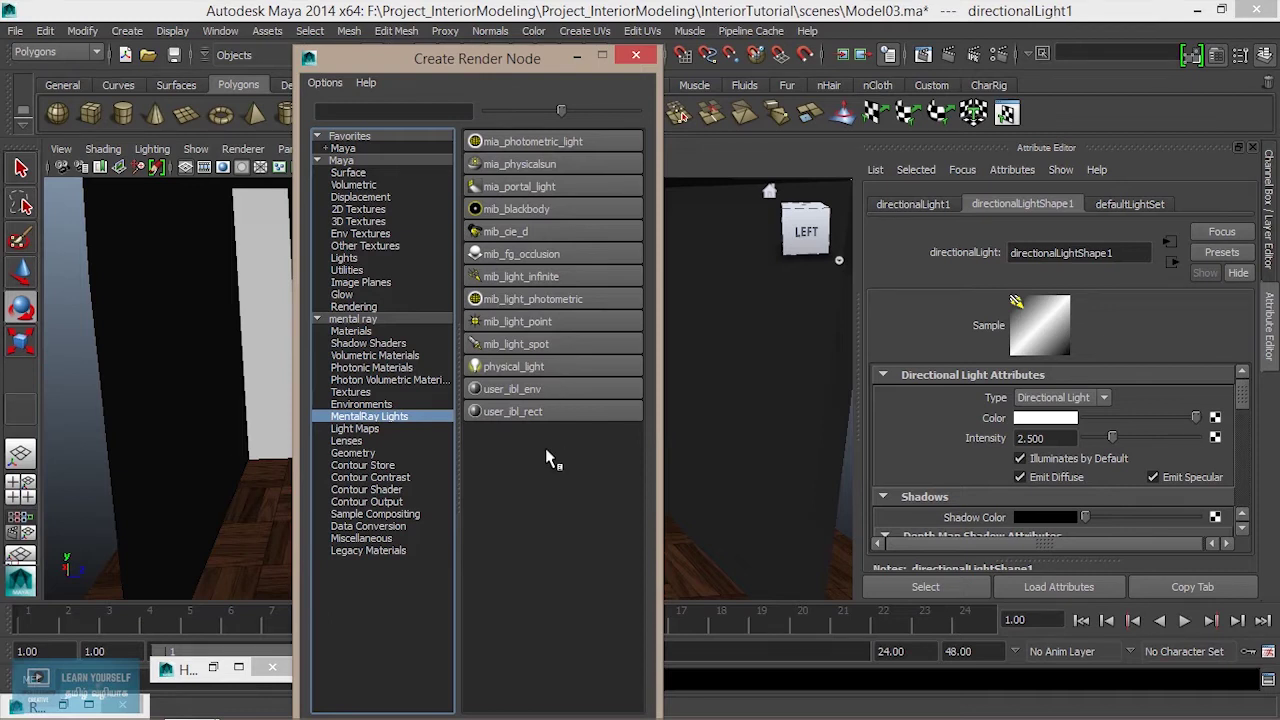
click(524, 240)
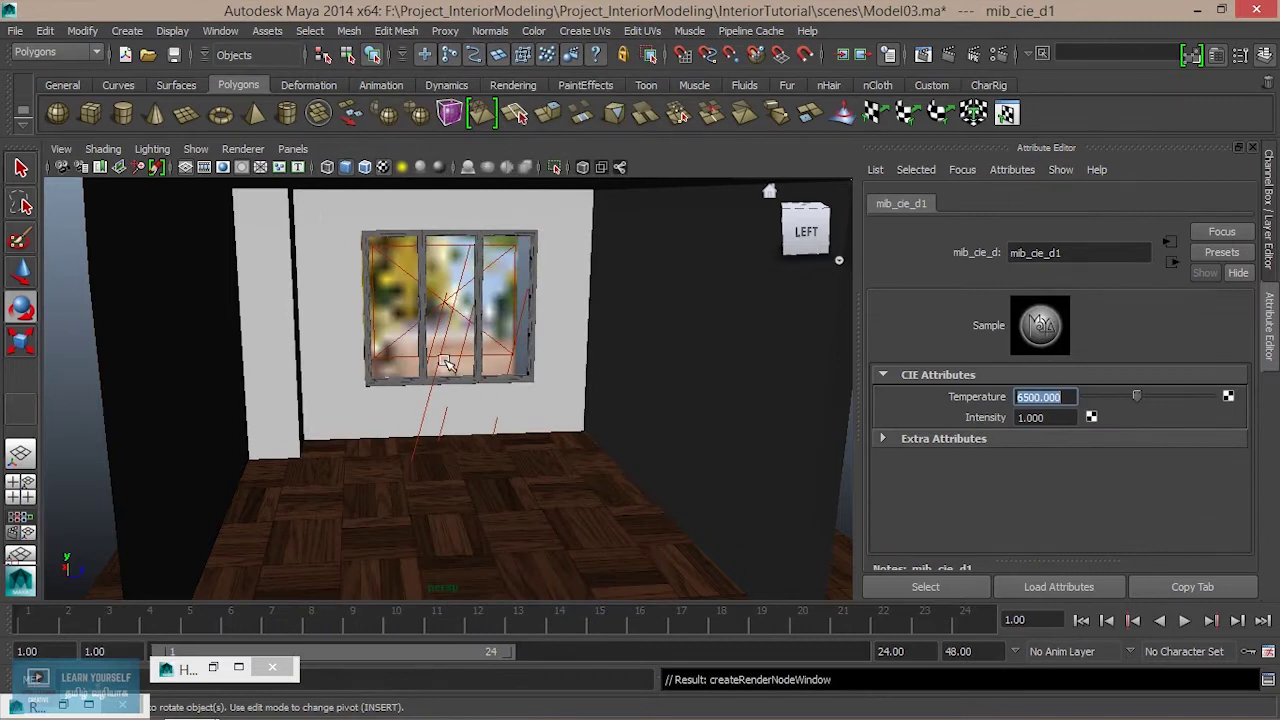
click(446, 346)
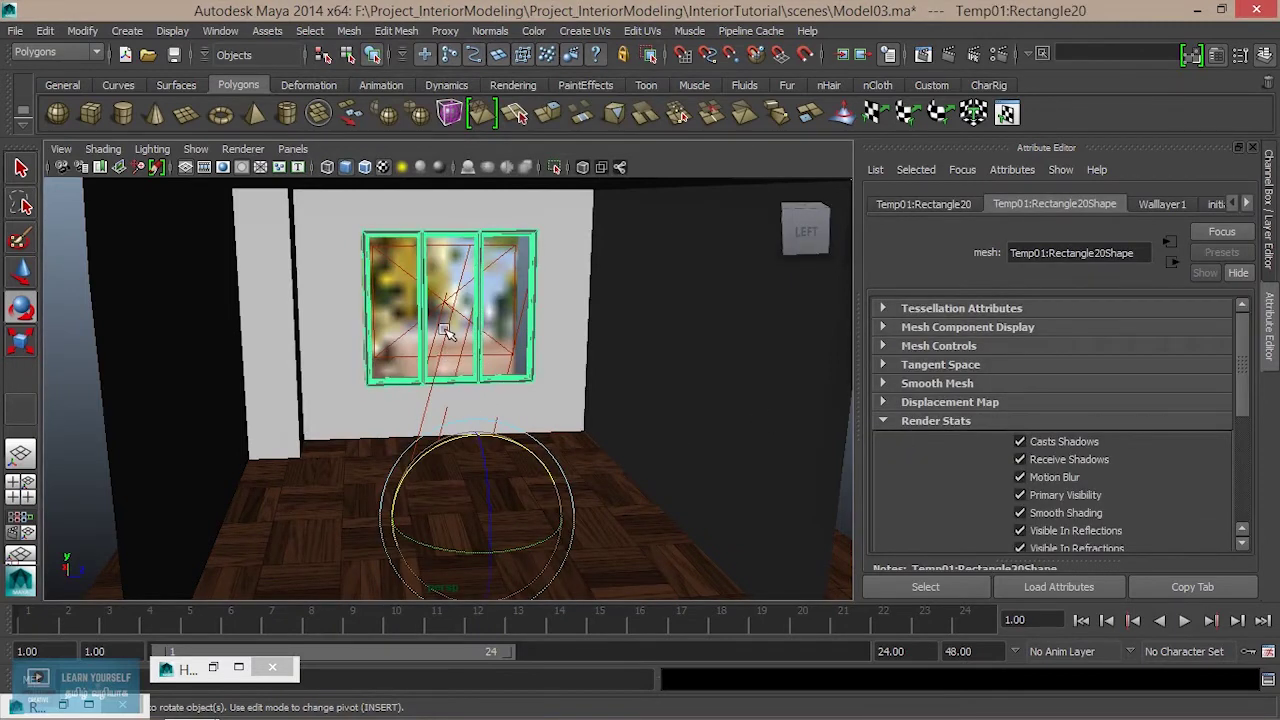
Enter 1000 as the mib_cie_d1 Temperature, which clamps to its 4000 minimum.
click(418, 422)
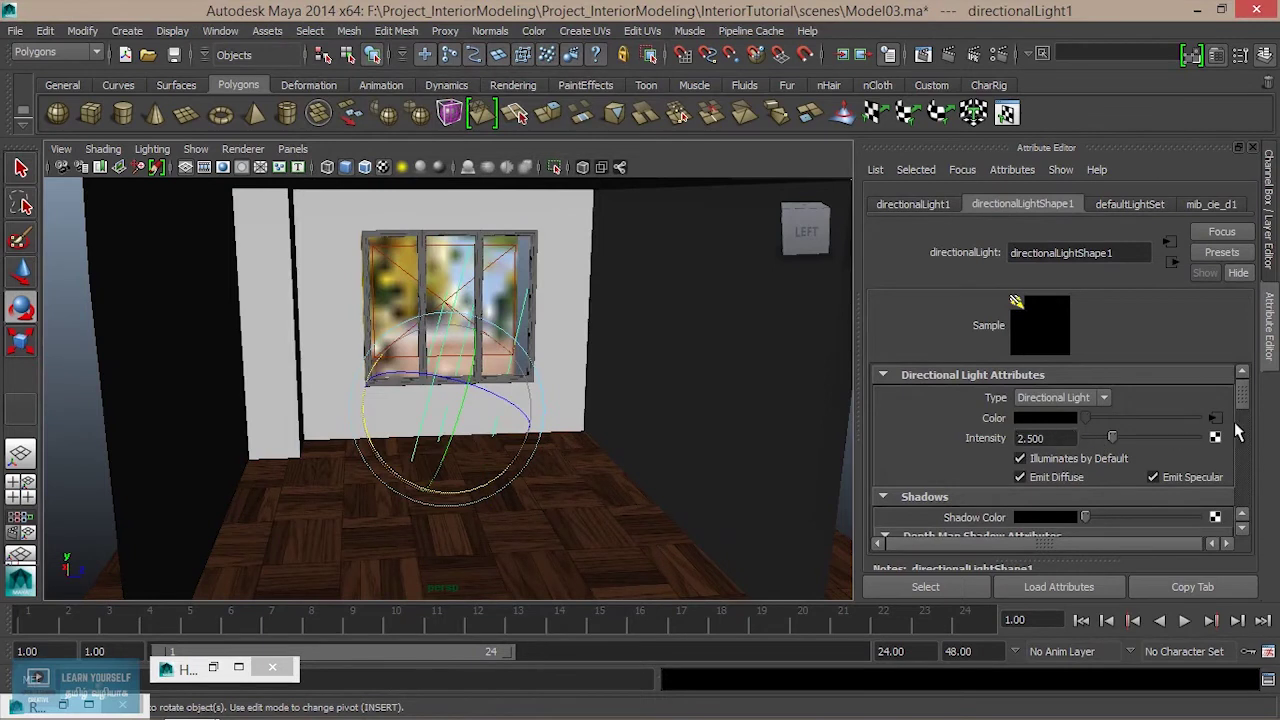
click(1215, 419)
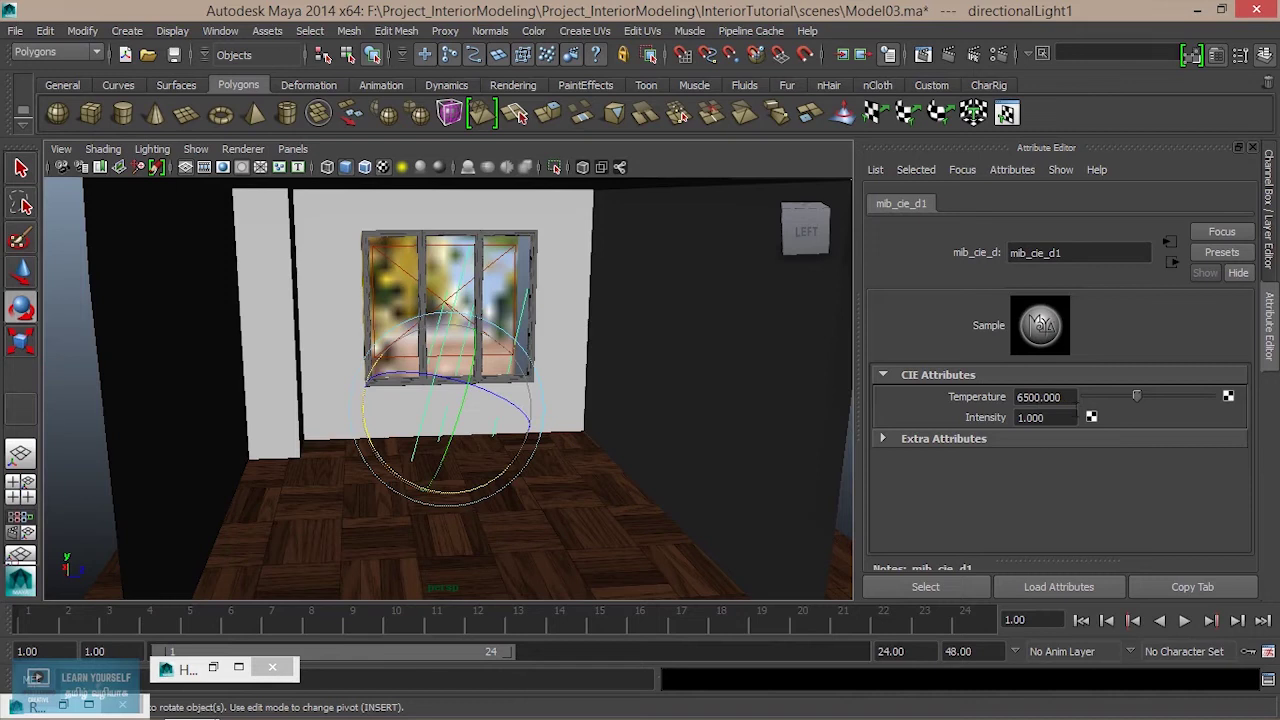
drag(1070, 397, 998, 396)
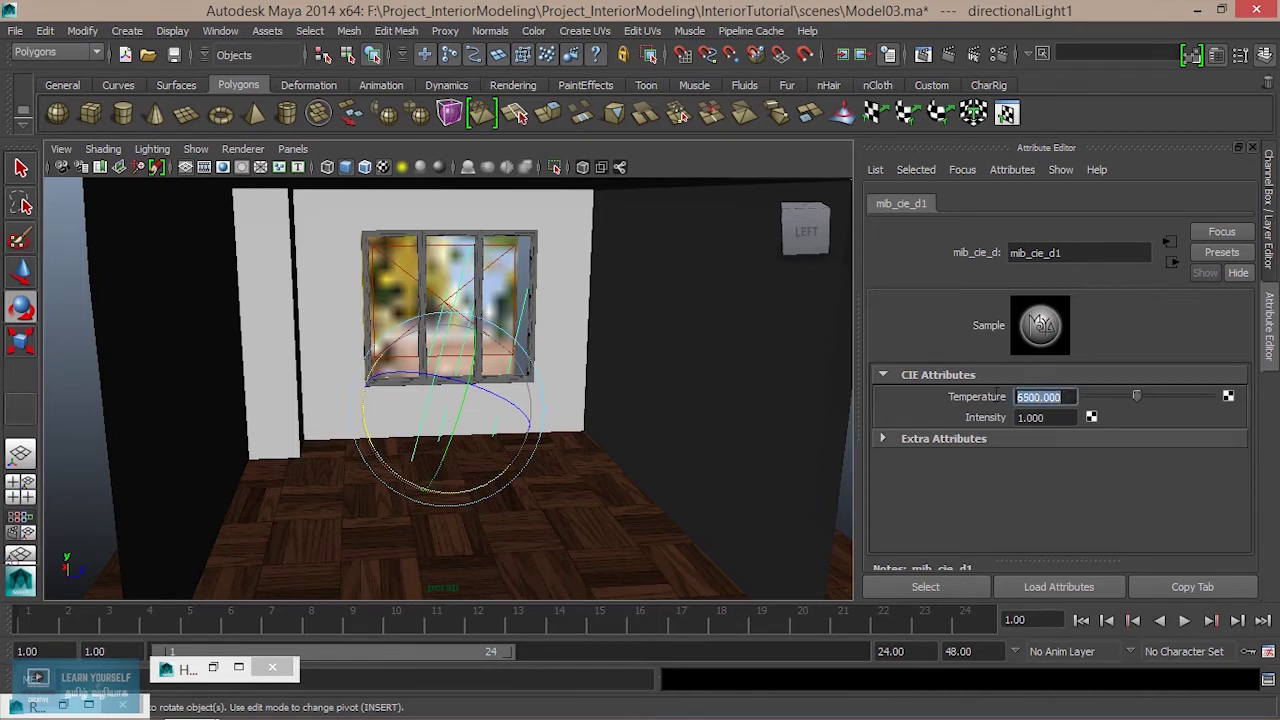
text(1)
key(Return)
key(ctrl+a)
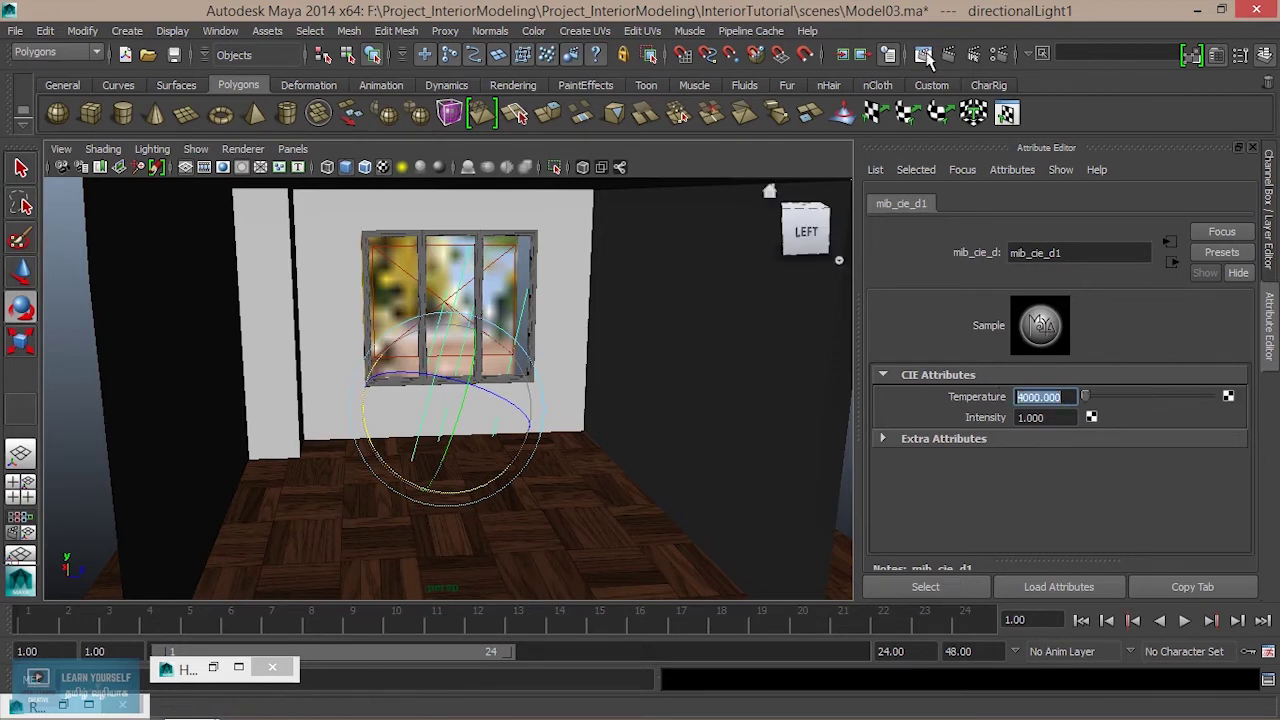
Keep the previous image and re-render the floor region at Temperature 4000, then minimise Render View.
click(923, 54)
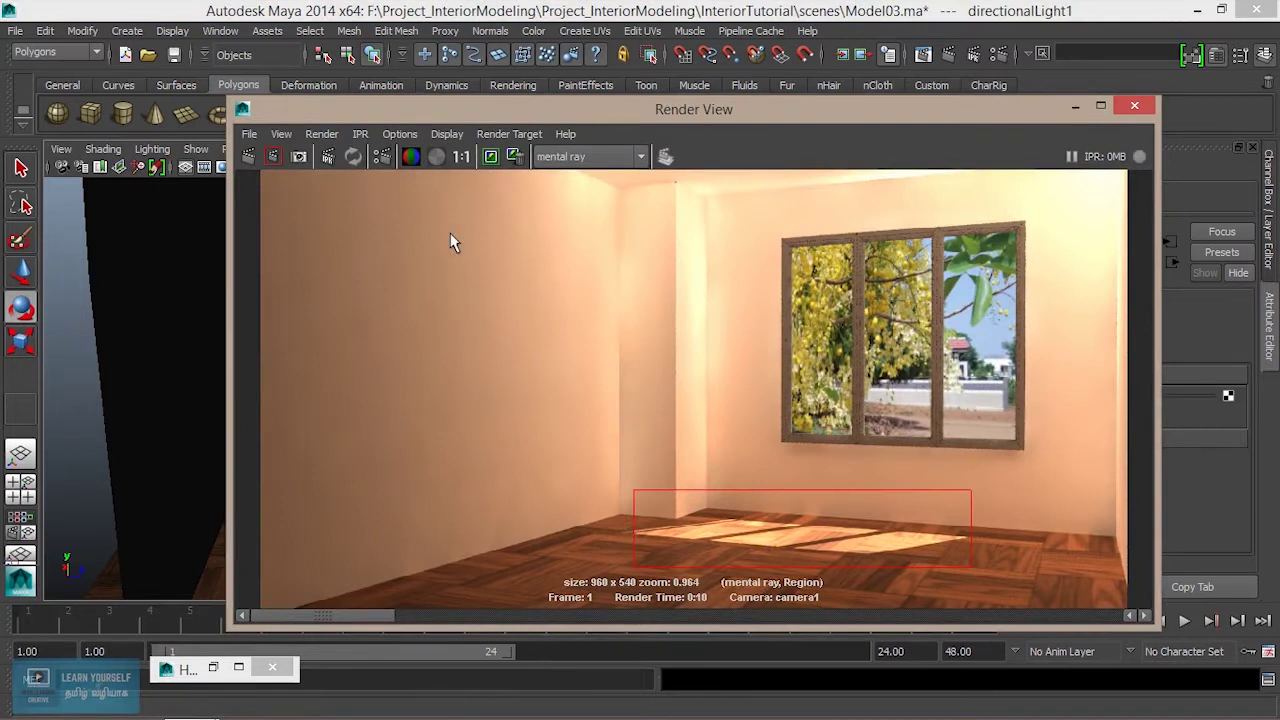
click(488, 160)
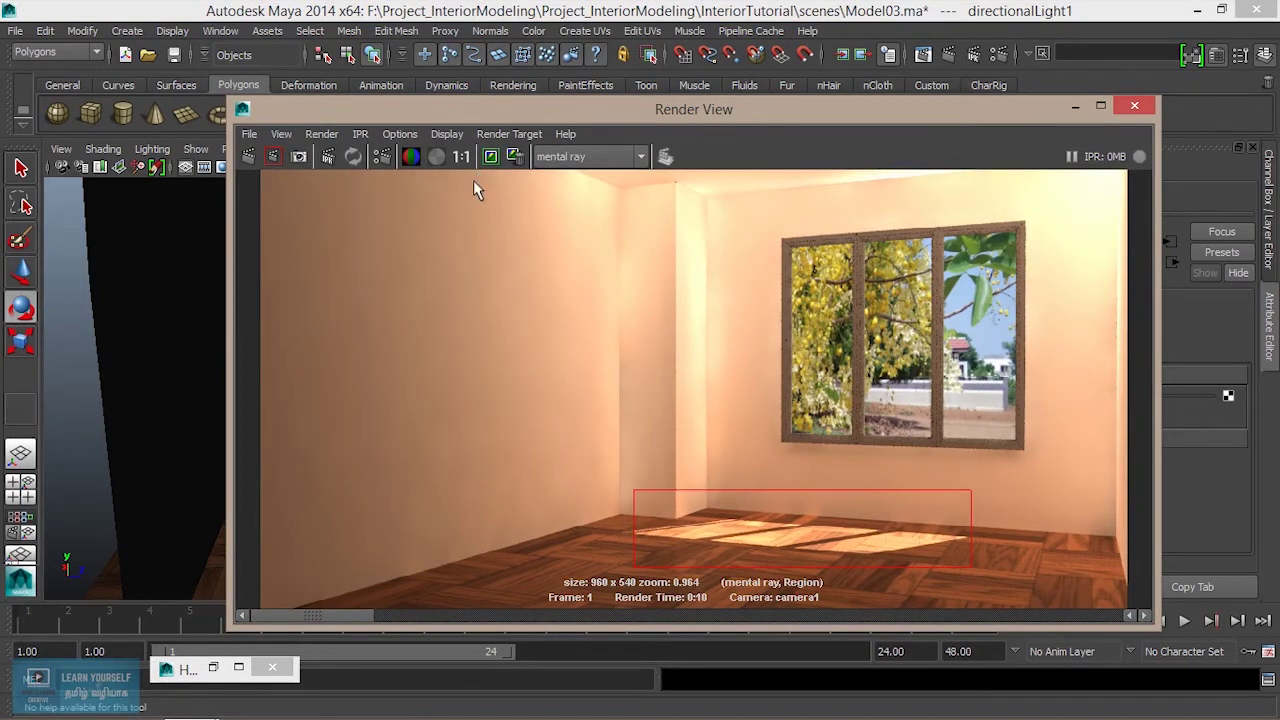
click(274, 157)
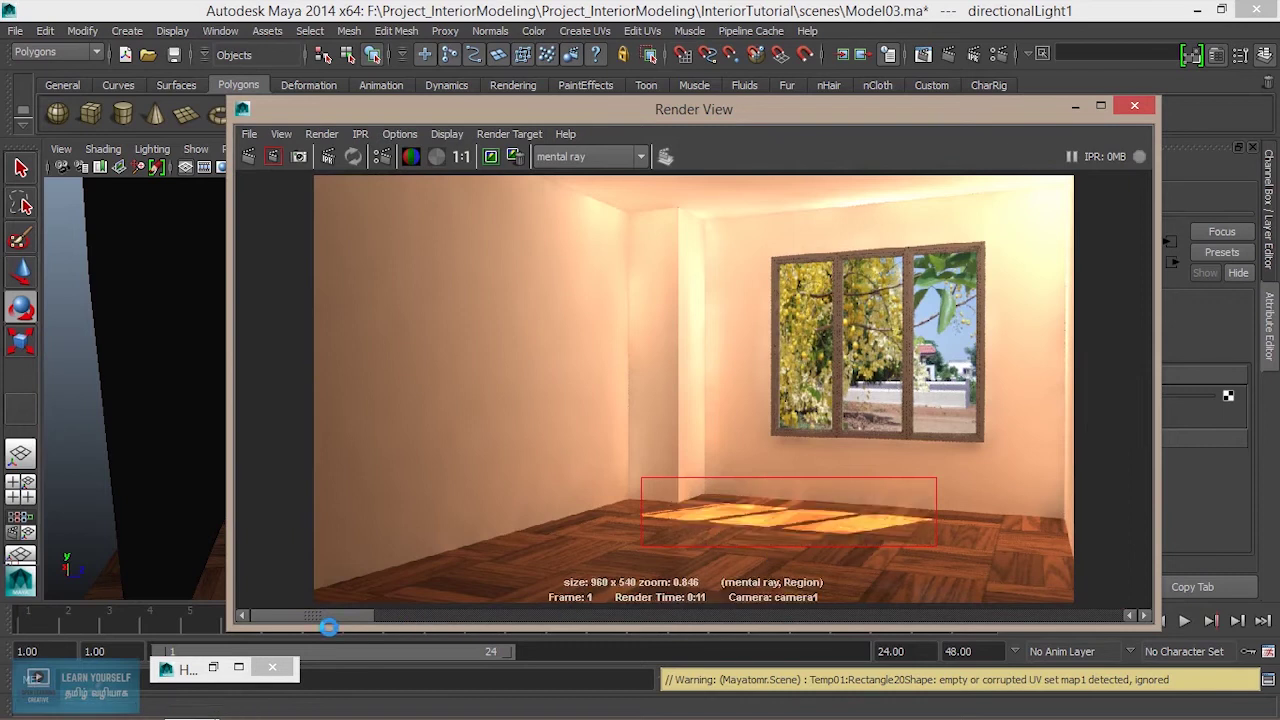
mouse_move(450, 625)
mouse_down()
mouse_move(357, 617)
mouse_move(400, 634)
mouse_move(372, 638)
mouse_up()
click(1075, 106)
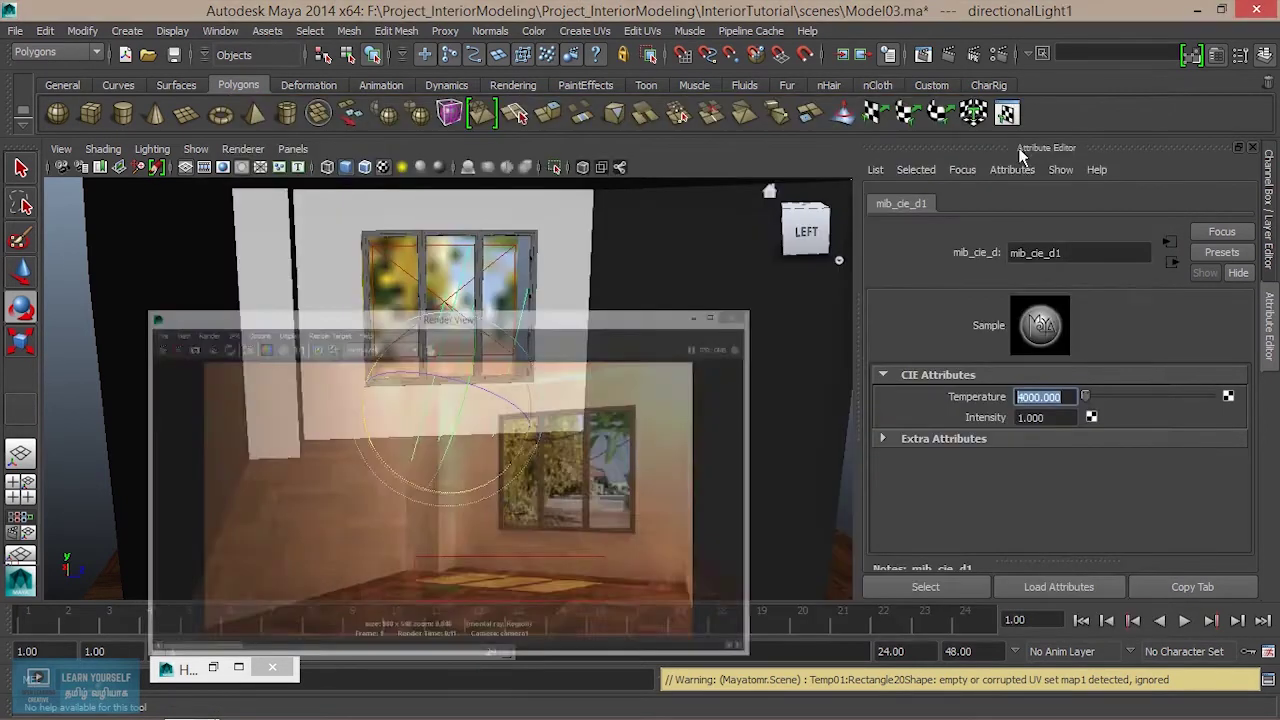
Set the mib_cie_d1 Temperature to 10000 after it briefly clamps at 25000.
text(1)
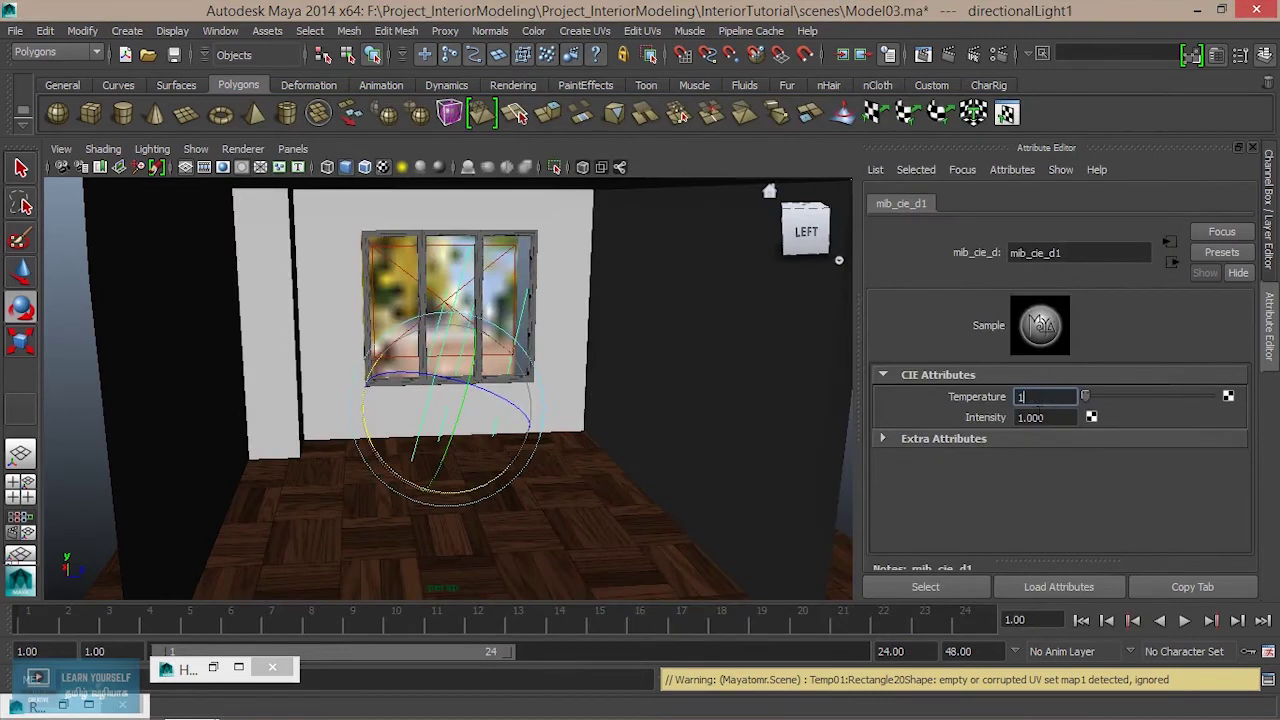
key(Return)
drag(1070, 400, 996, 399)
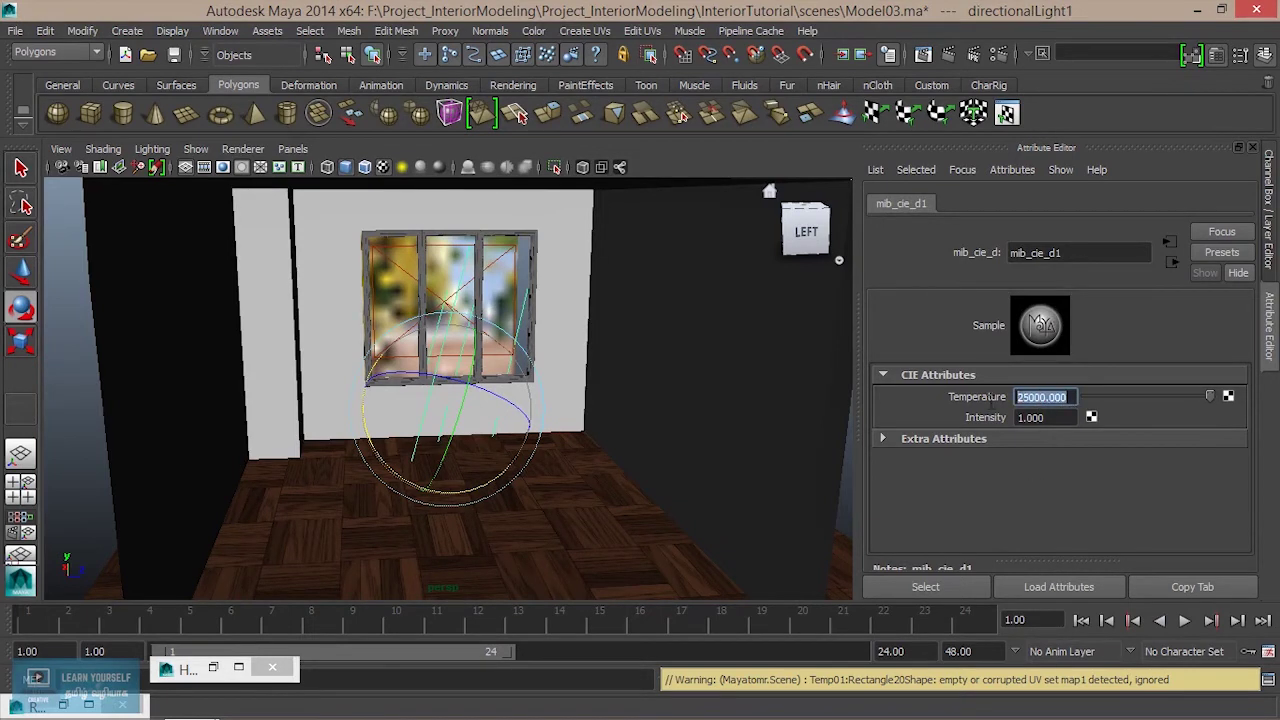
text(10000)
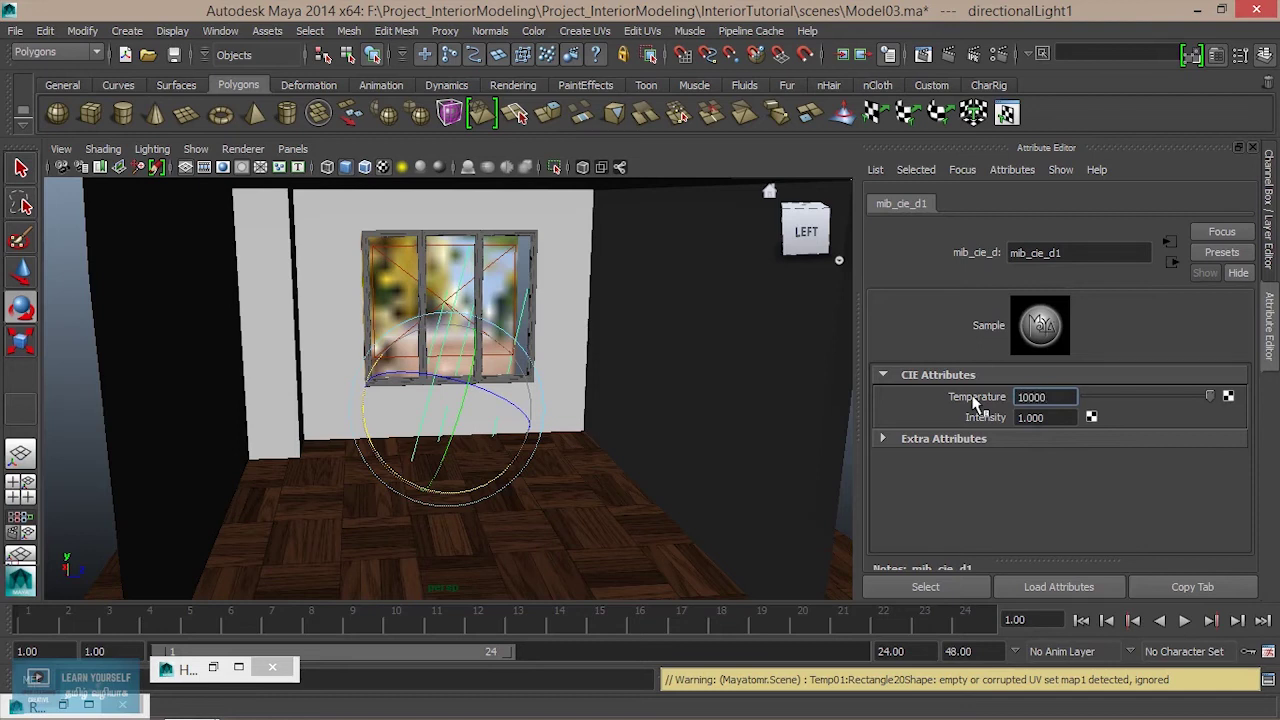
key(Return)
click(936, 54)
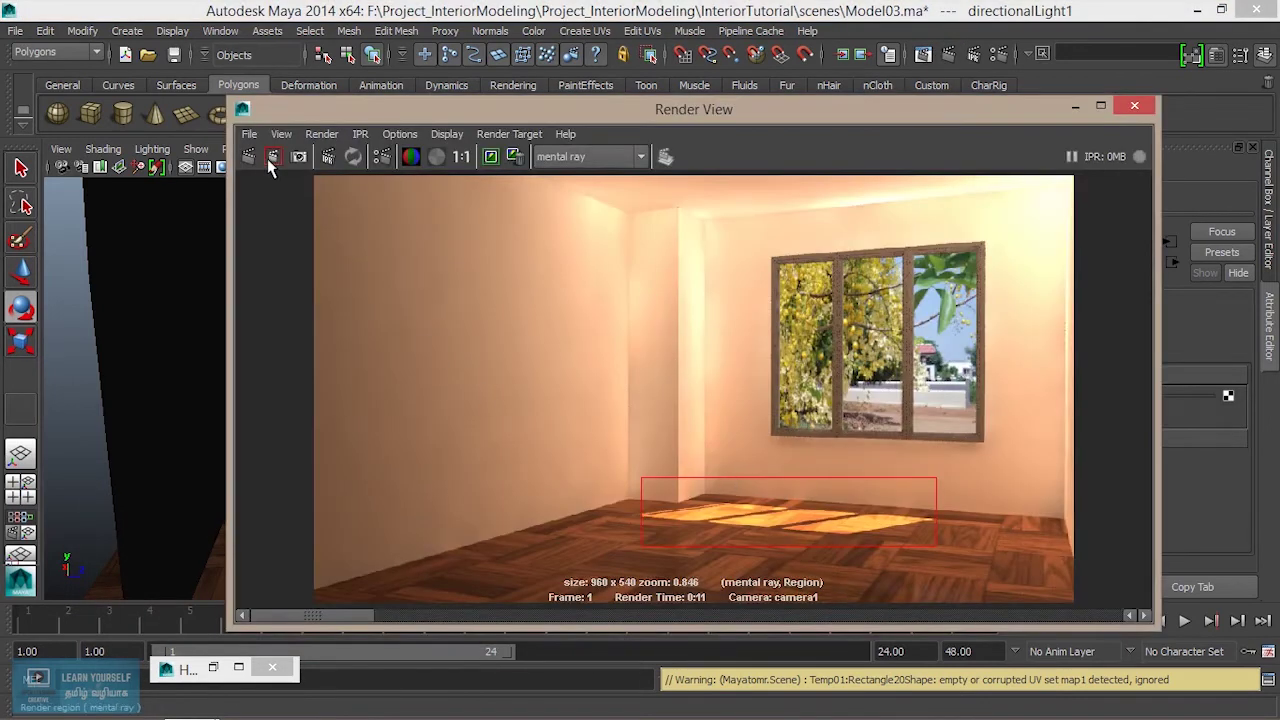
Render the floor region at Temperature 10000 for a paler, cooler patch, then minimise Render View.
click(273, 156)
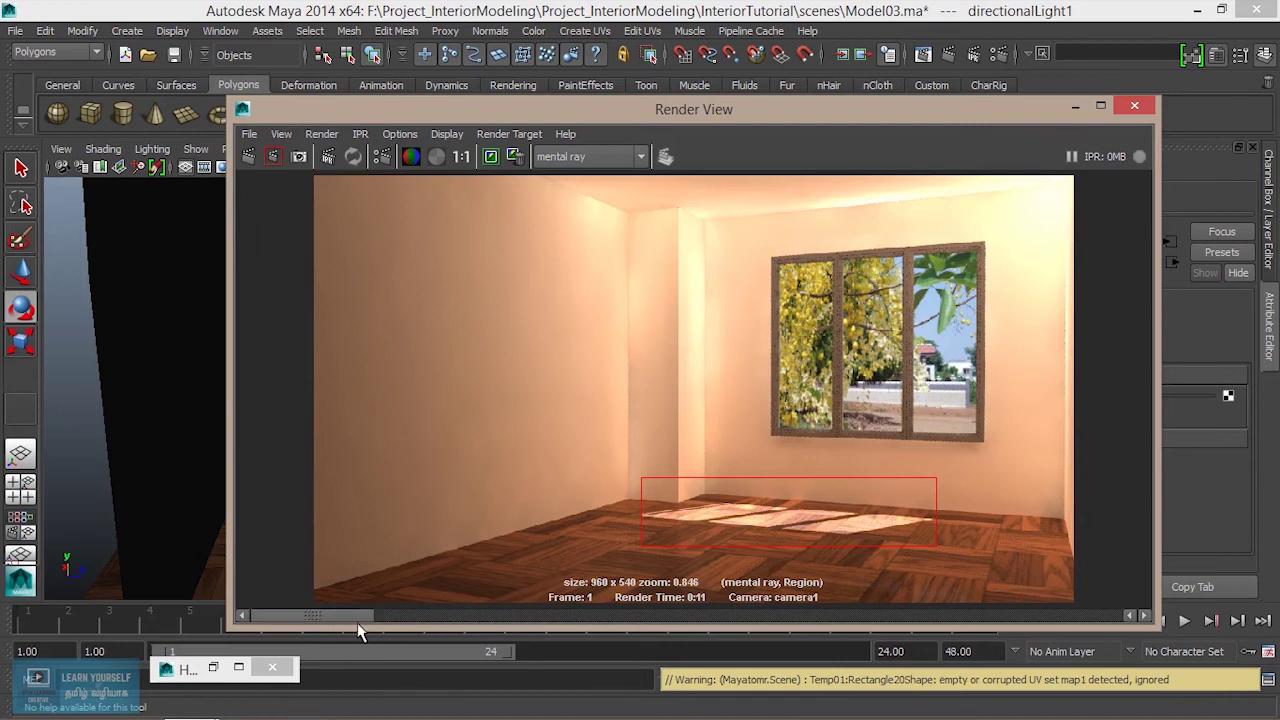
click(1074, 109)
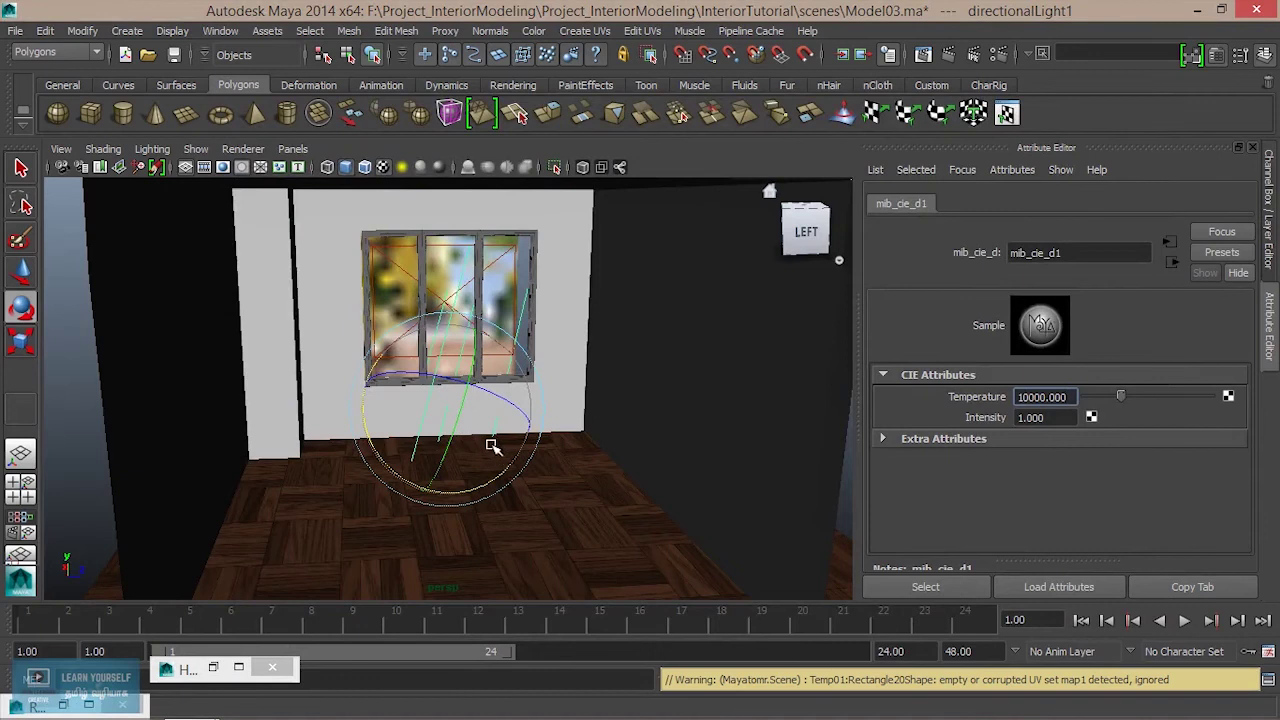
Set Temperature to 5500 and render the floor region at that value.
double_click(1079, 397)
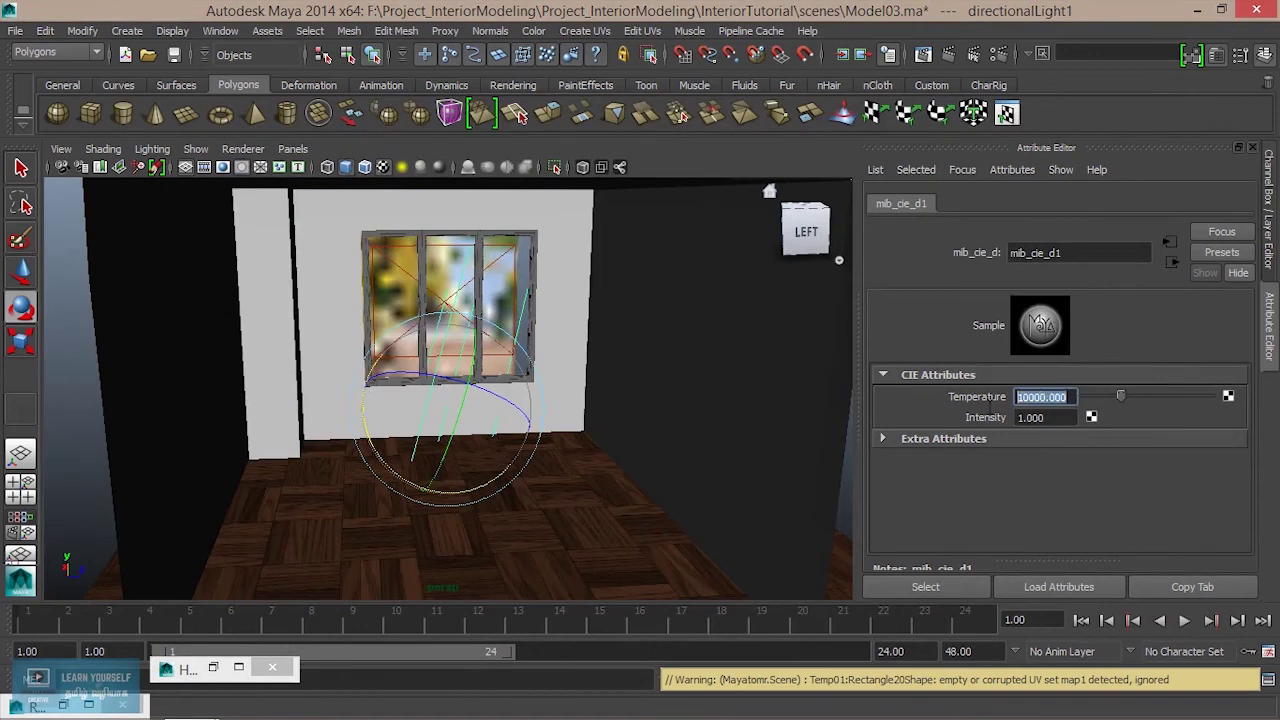
text(5500)
key(Return)
click(922, 54)
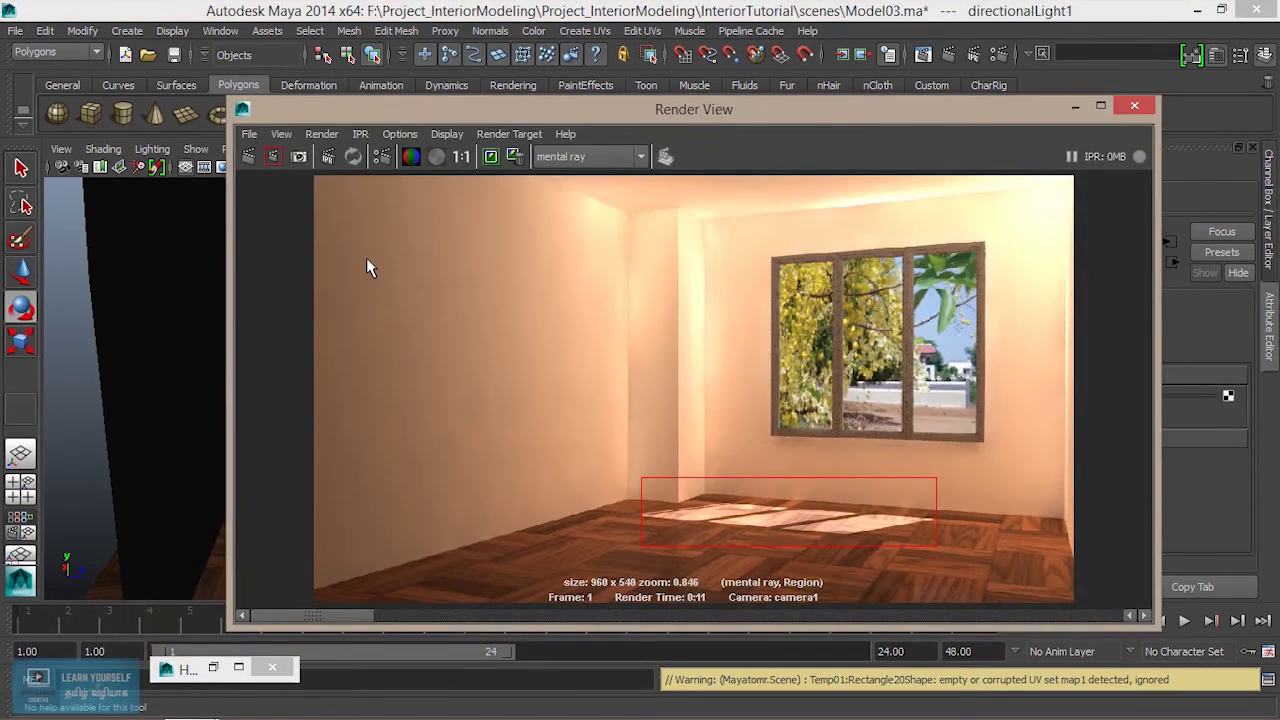
click(272, 156)
click(1075, 105)
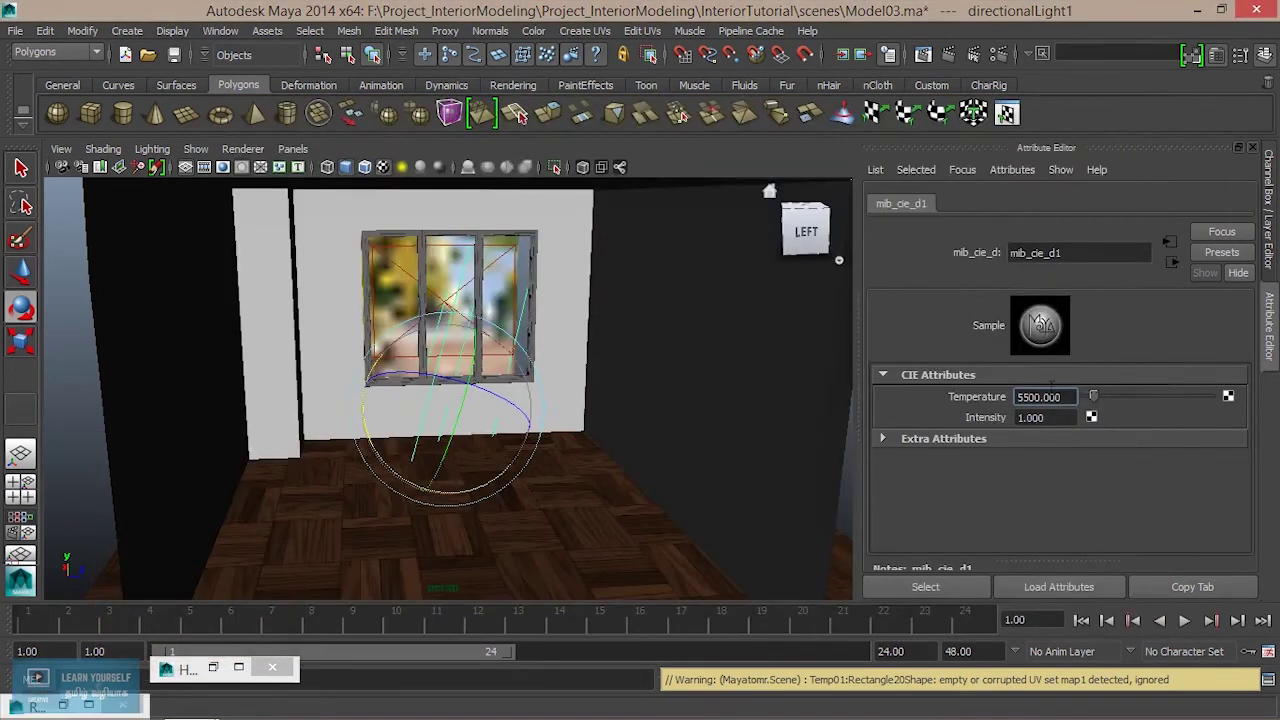
Change Temperature to 7000 and start a new floor-region render.
double_click(1040, 397)
text(7000)
key(Return)
click(985, 110)
click(275, 157)
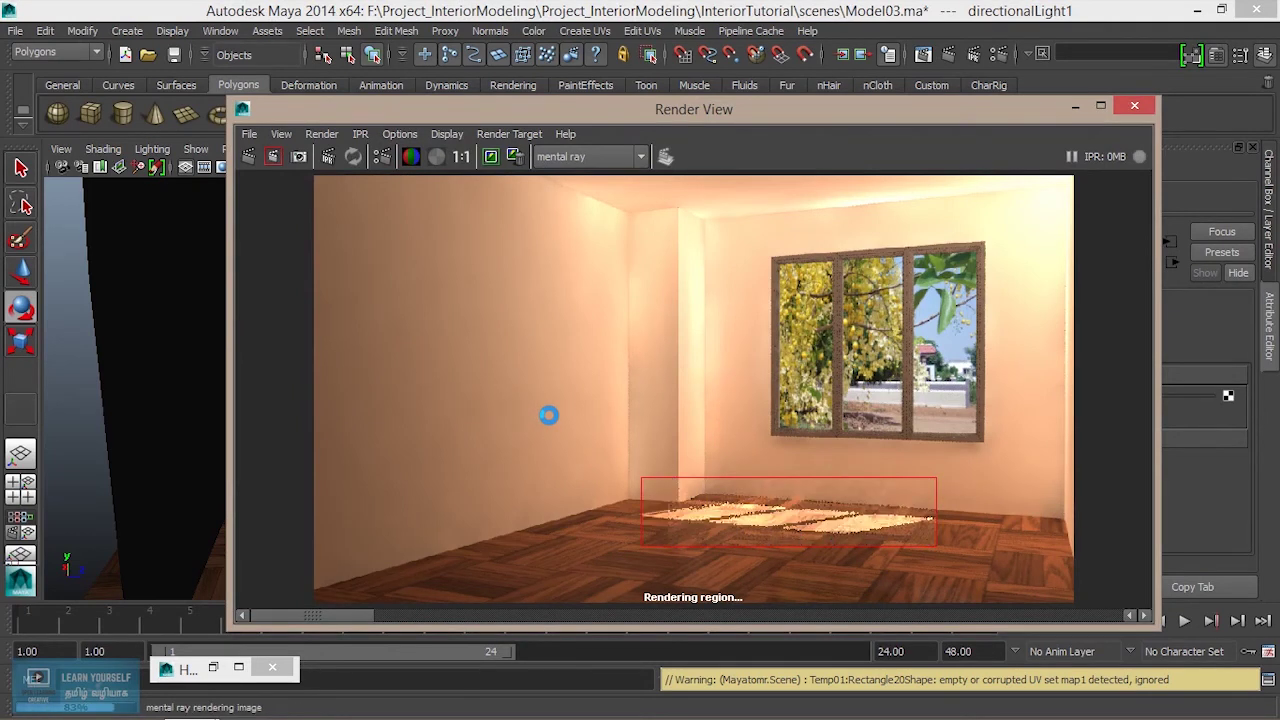
Zoom in to inspect the warm patch in the 7000-temperature floor render, then minimise Render View.
mouse_move(326, 613)
mouse_down()
mouse_move(425, 622)
mouse_move(344, 613)
mouse_up()
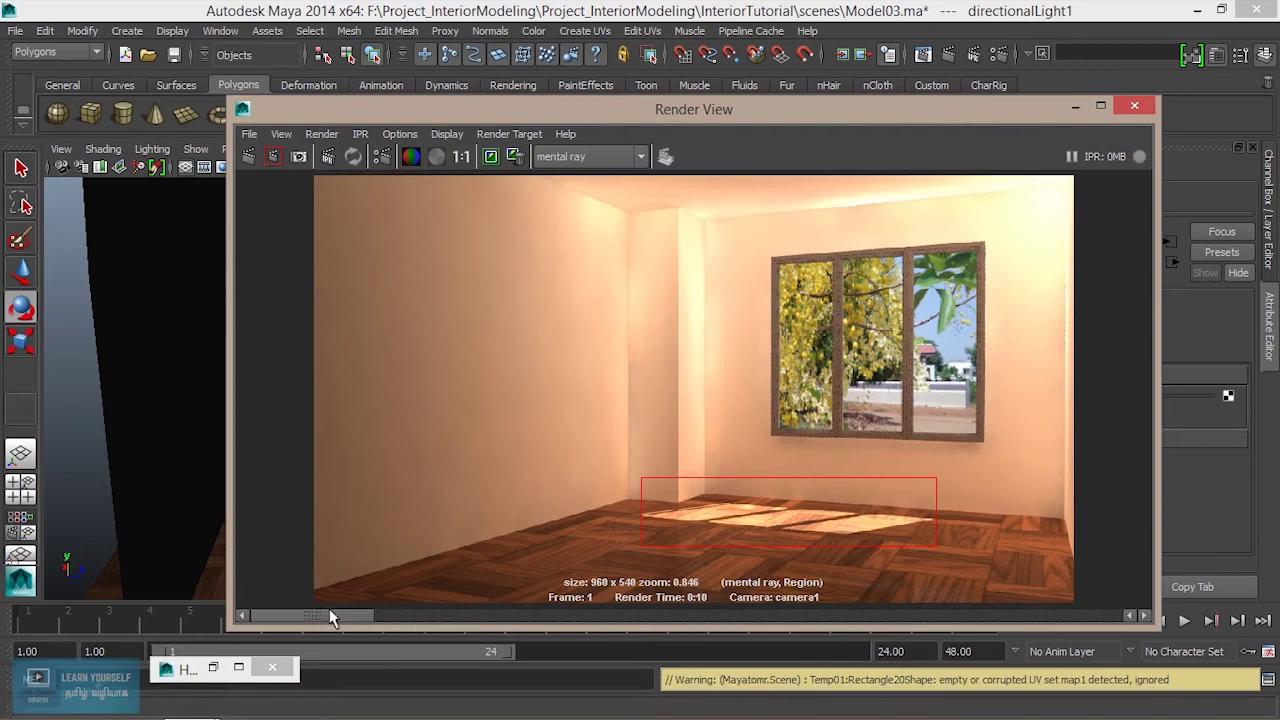
scroll(734, 549, up, 2)
scroll(783, 561, down, 2)
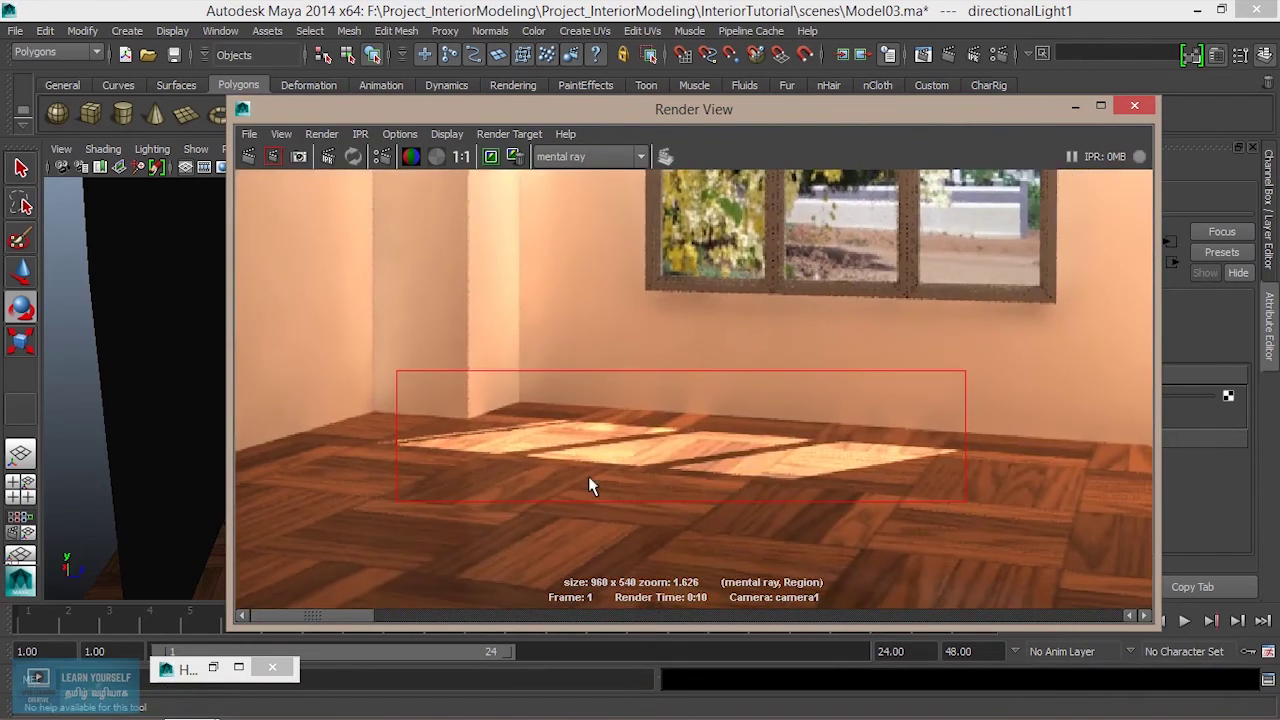
drag(394, 619, 224, 612)
scroll(772, 480, down, 1)
scroll(772, 480, down, 1)
scroll(772, 480, down, 1)
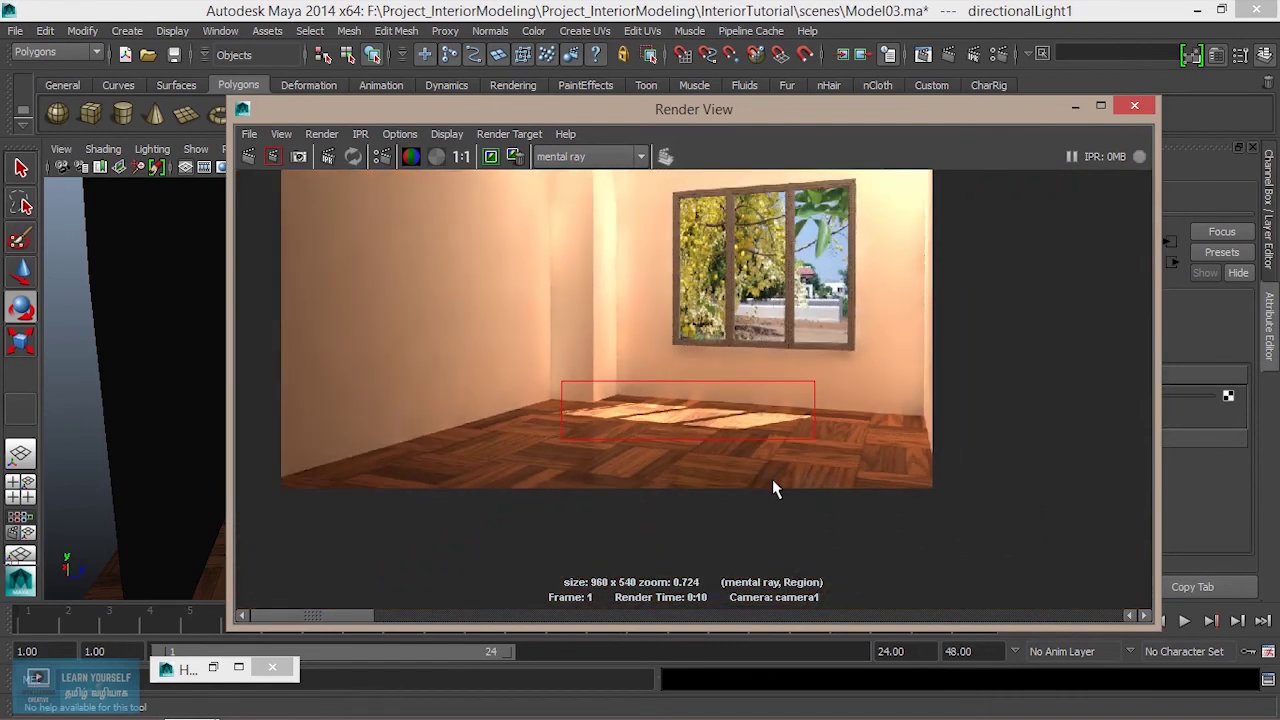
click(1075, 106)
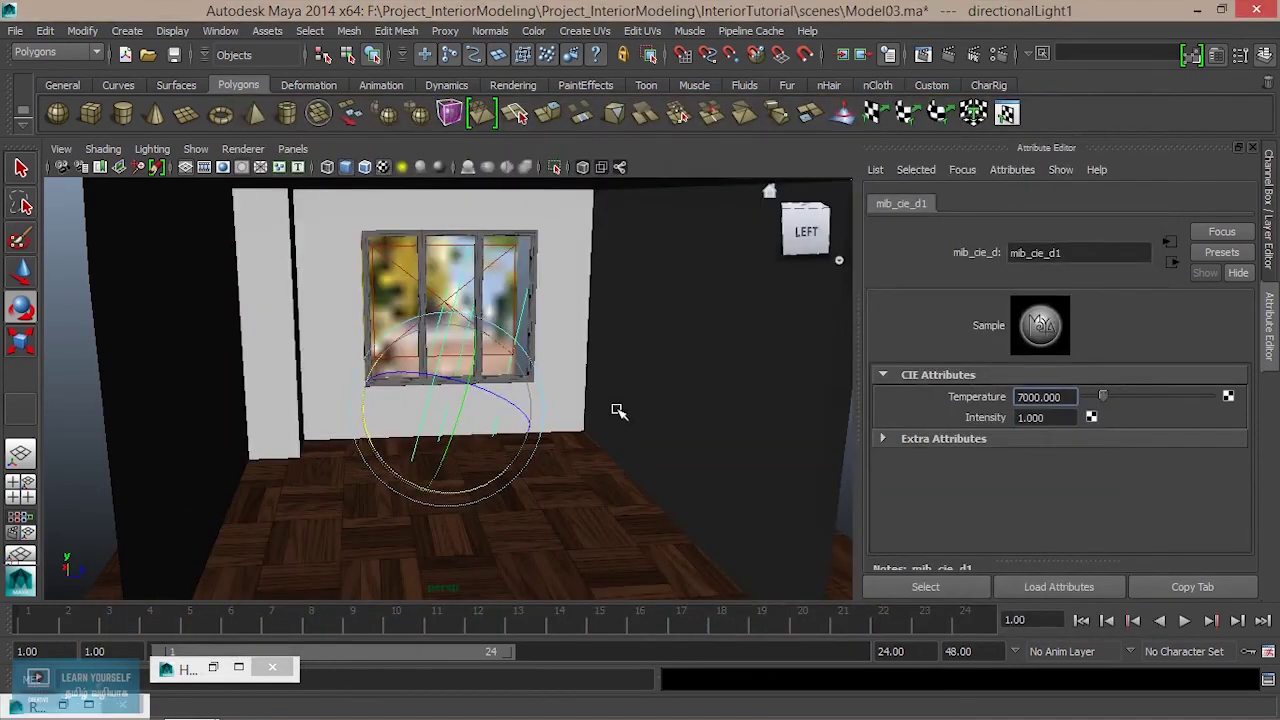